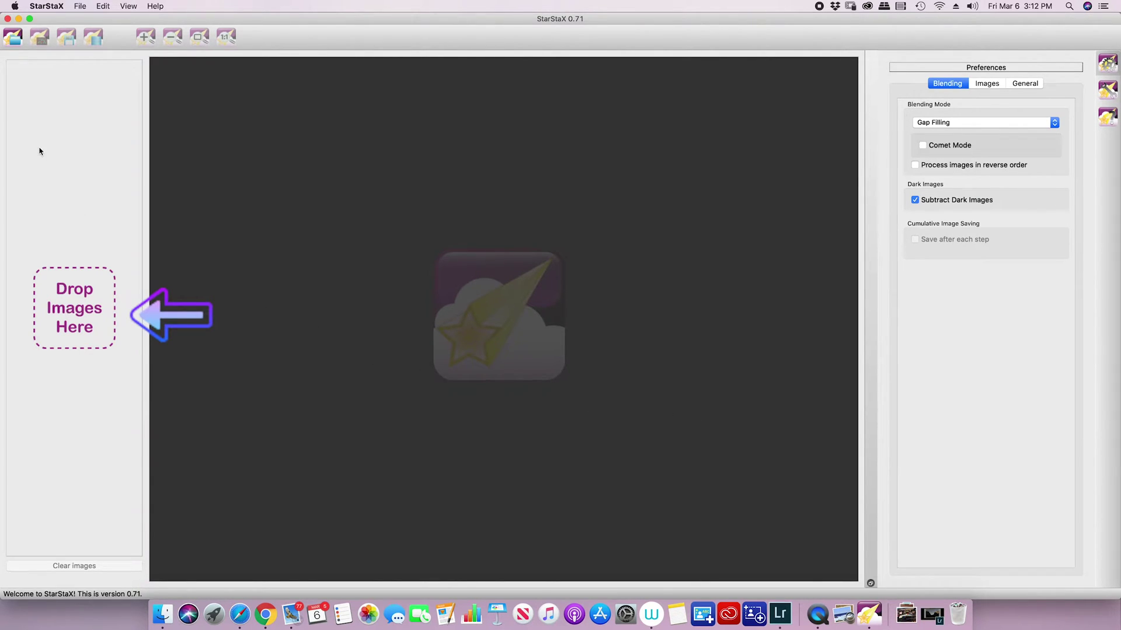
Load the Yosemite2020 TIFF frames as input images and blend them in Lighten mode.
{"action": "left_click", "coordinate": [14, 37]}
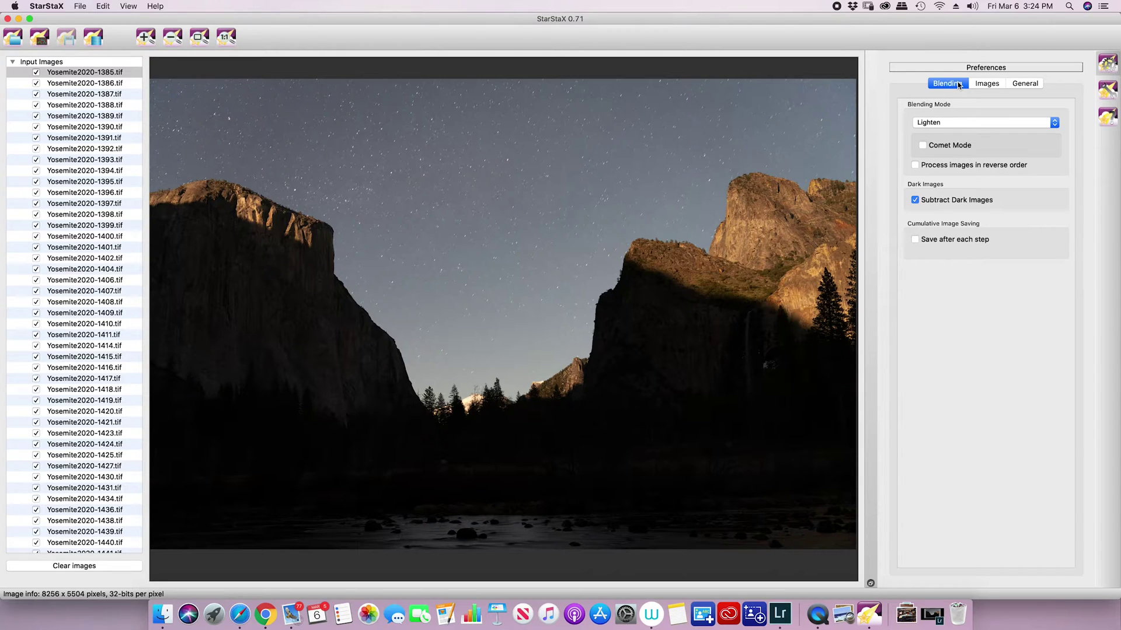
{"action": "left_click", "coordinate": [945, 124]}
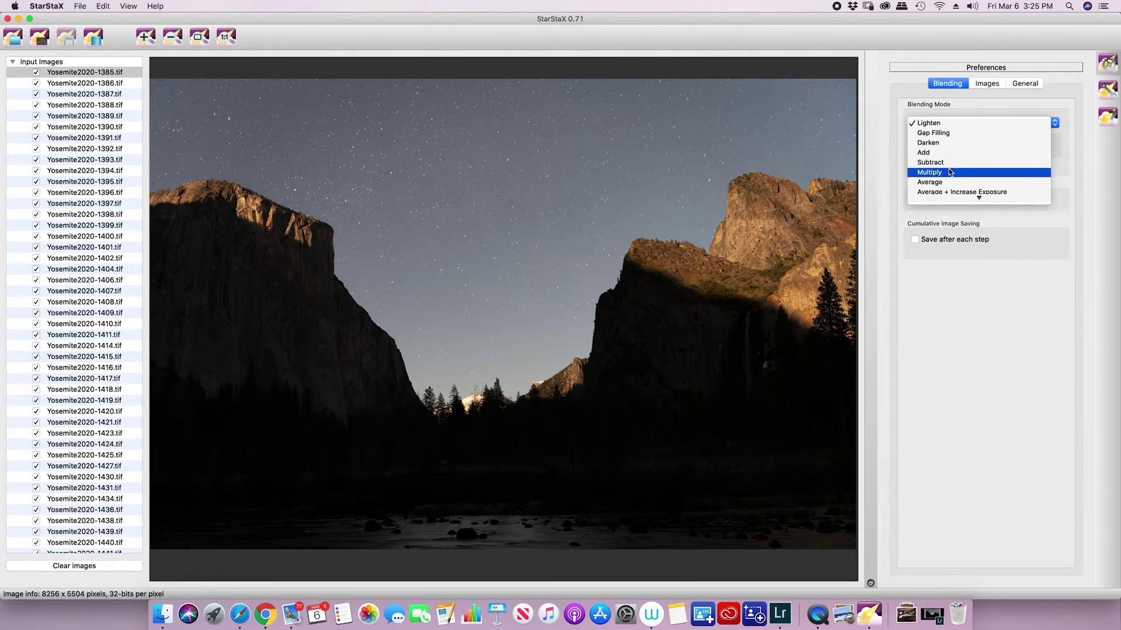
{"action": "left_click", "coordinate": [995, 121]}
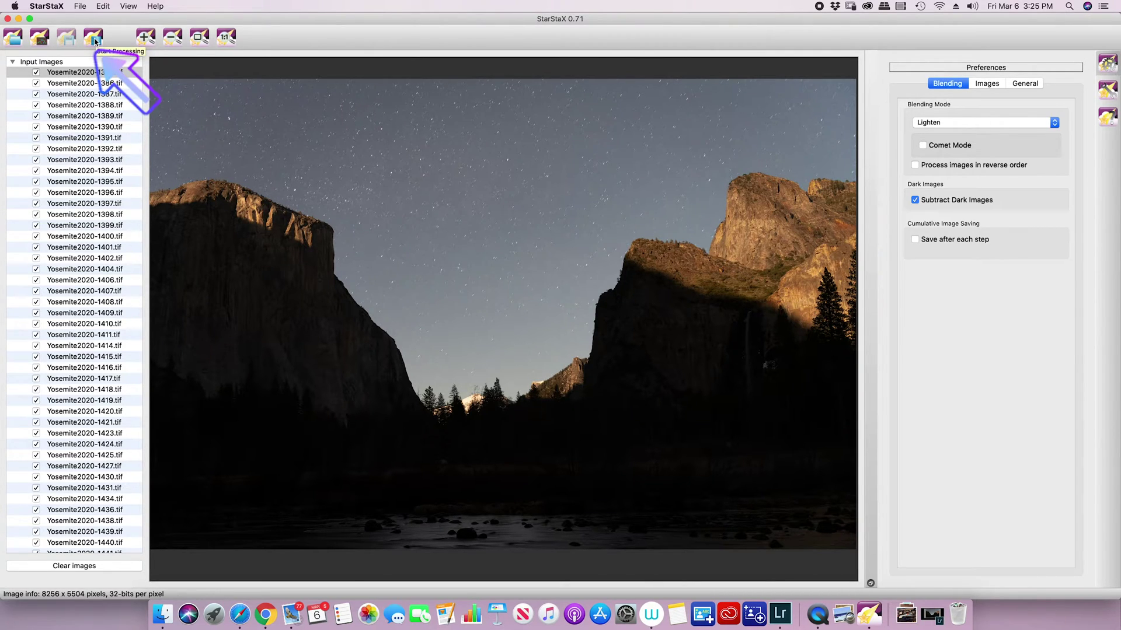
{"action": "scroll", "coordinate": [50, 174], "scroll_direction": "down", "scroll_amount": 10}
{"action": "scroll", "coordinate": [50, 174], "scroll_direction": "up", "scroll_amount": 10}
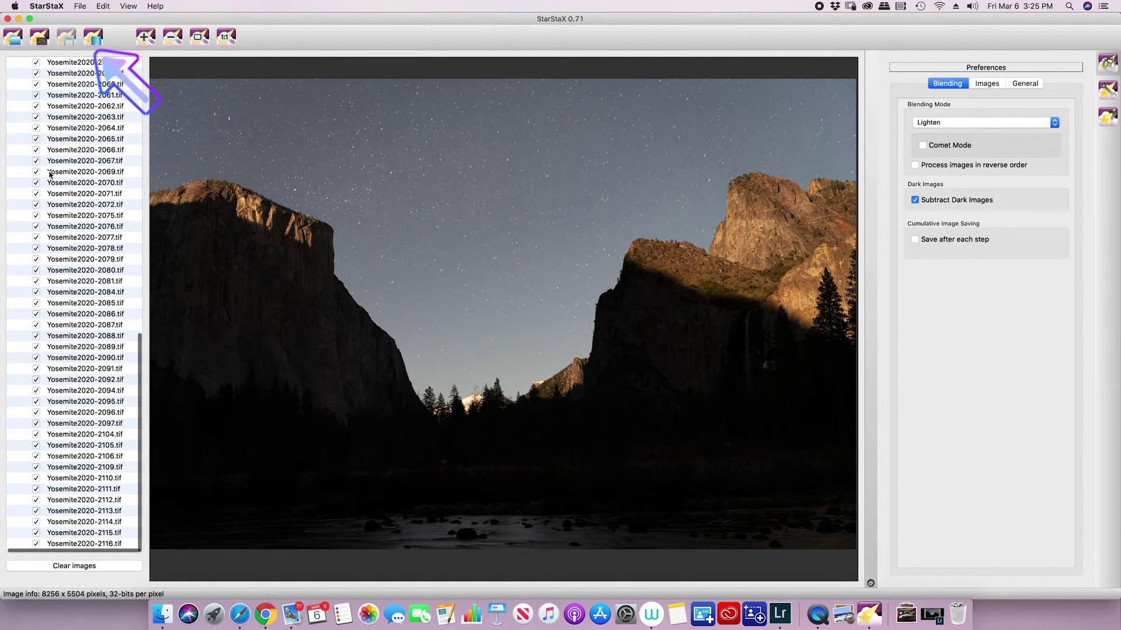
{"action": "left_click", "coordinate": [96, 41]}
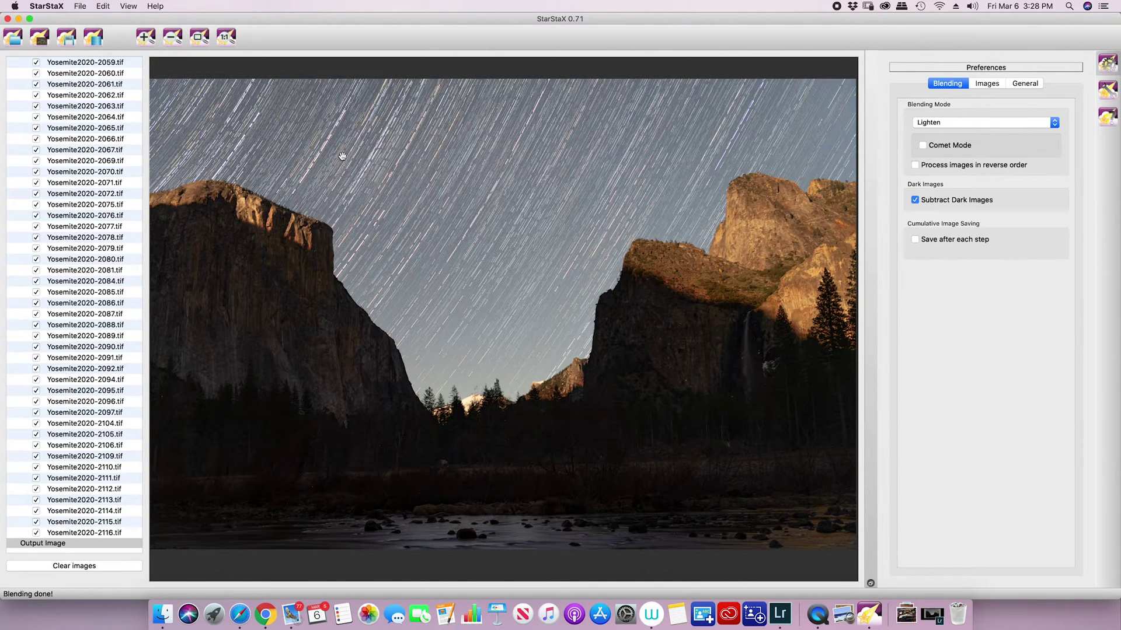
Examine the blended star trails up to 1:1 size for gaps, especially above the sunlit cliff.
{"action": "left_click", "coordinate": [415, 178]}
{"action": "left_click_drag", "start_coordinate": [473, 181], "coordinate": [425, 177]}
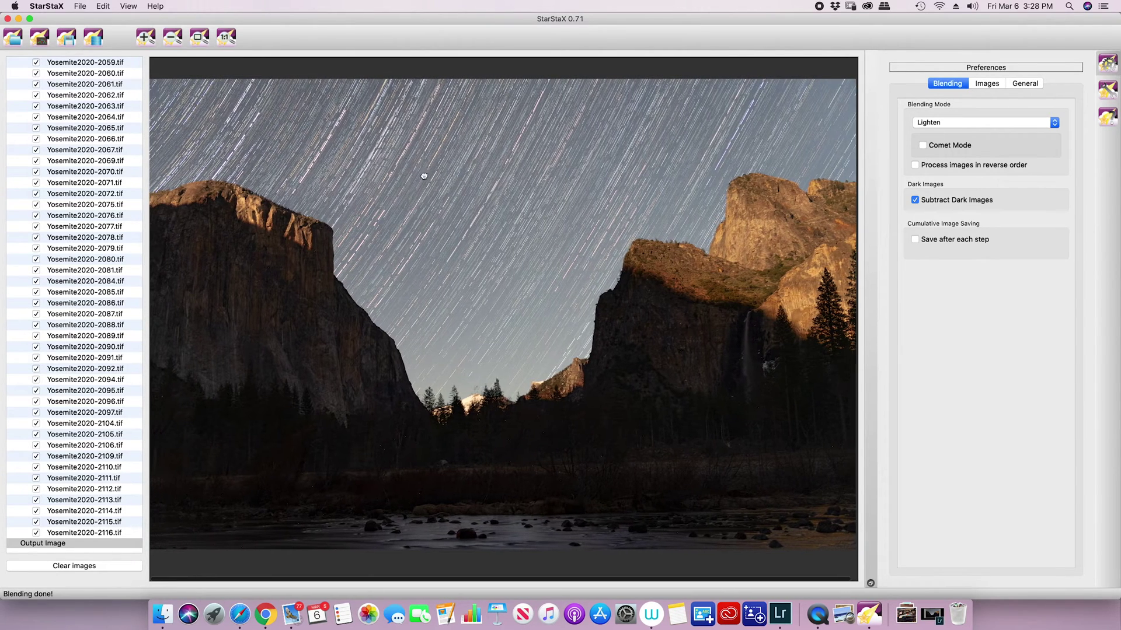
{"action": "left_click", "coordinate": [146, 37]}
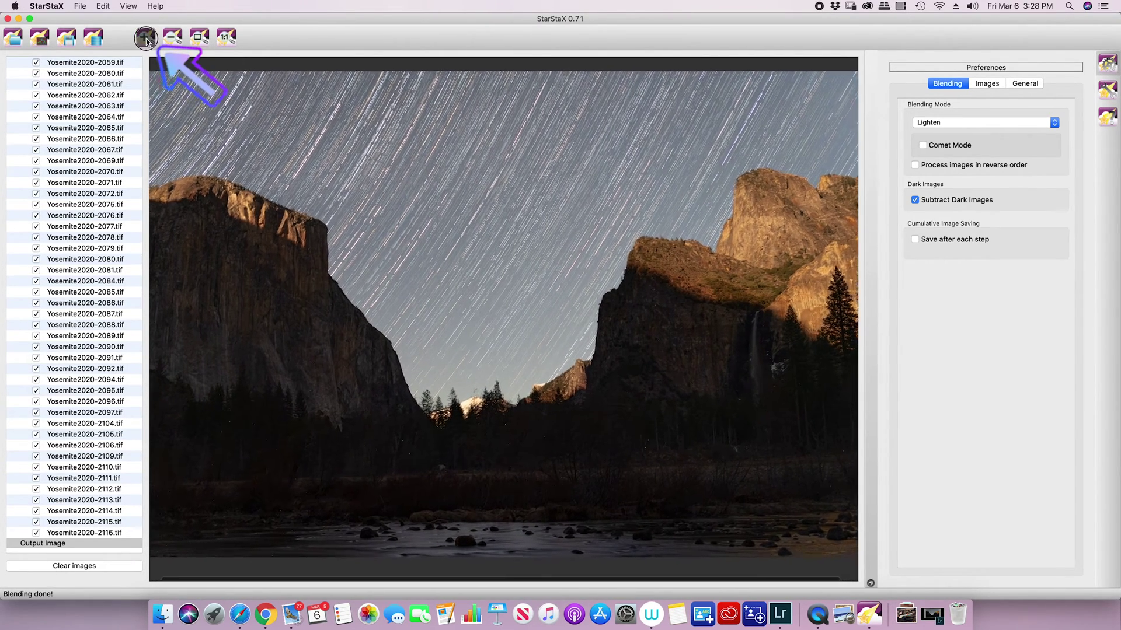
{"action": "left_click_drag", "start_coordinate": [453, 175], "coordinate": [451, 380]}
{"action": "left_click_drag", "start_coordinate": [657, 208], "coordinate": [444, 283]}
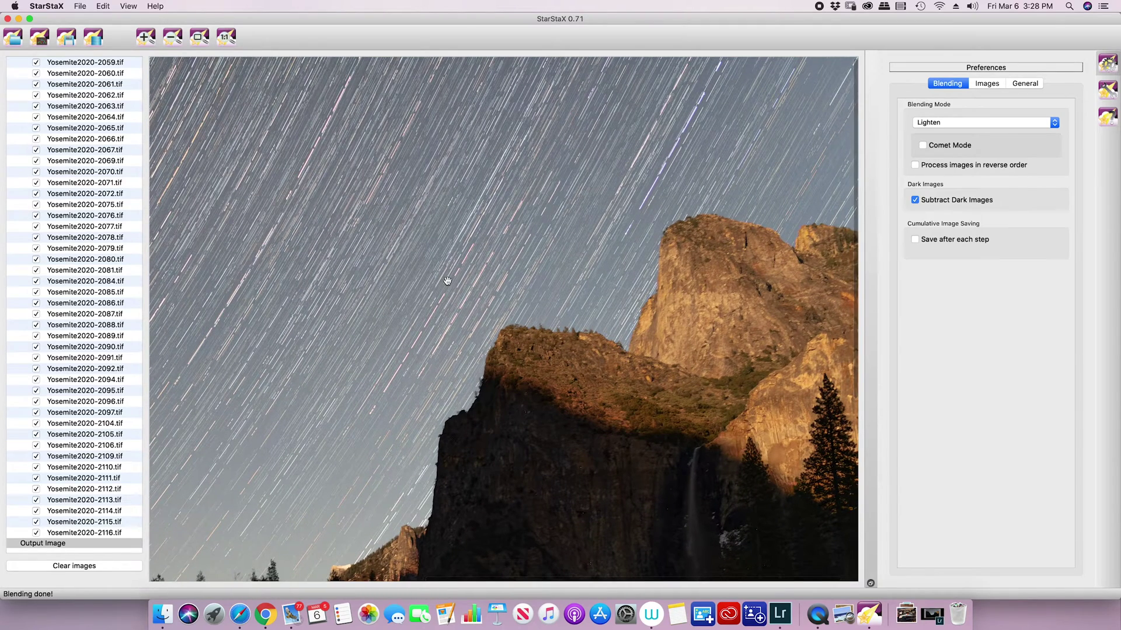
{"action": "left_click", "coordinate": [225, 38]}
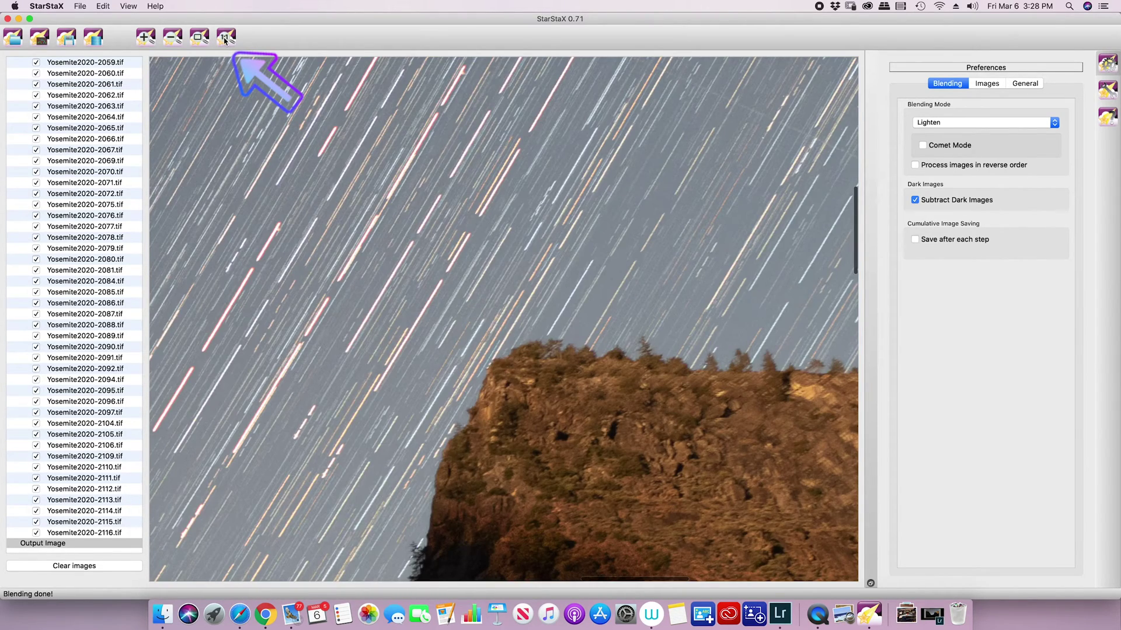
{"action": "left_click", "coordinate": [387, 201]}
{"action": "left_click_drag", "start_coordinate": [388, 200], "coordinate": [753, 245]}
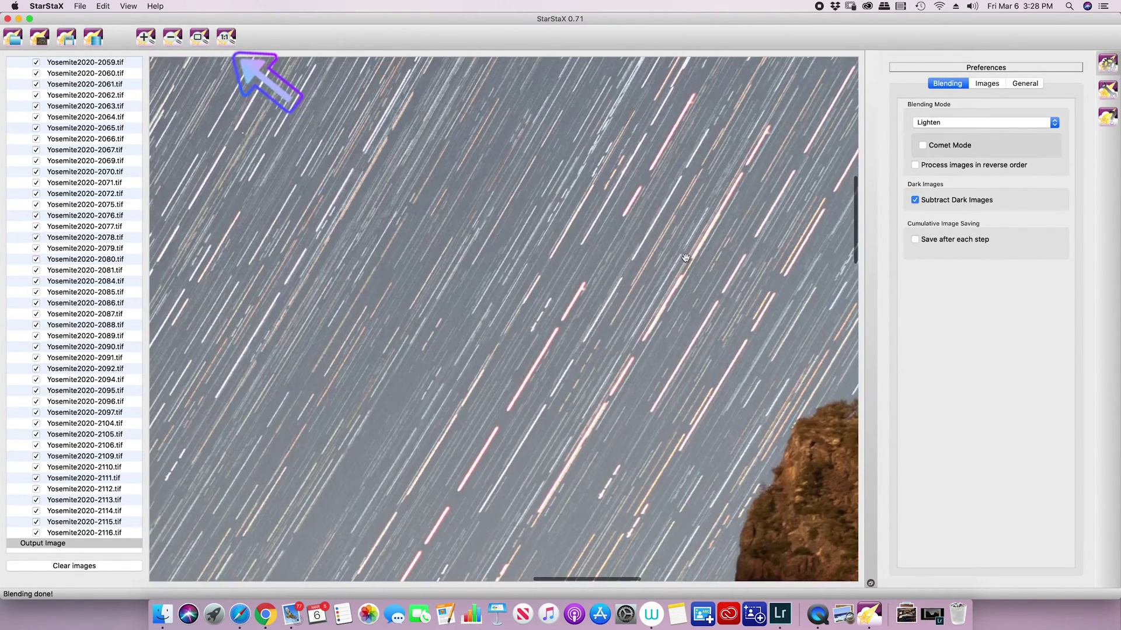
{"action": "left_click_drag", "start_coordinate": [490, 227], "coordinate": [221, 102]}
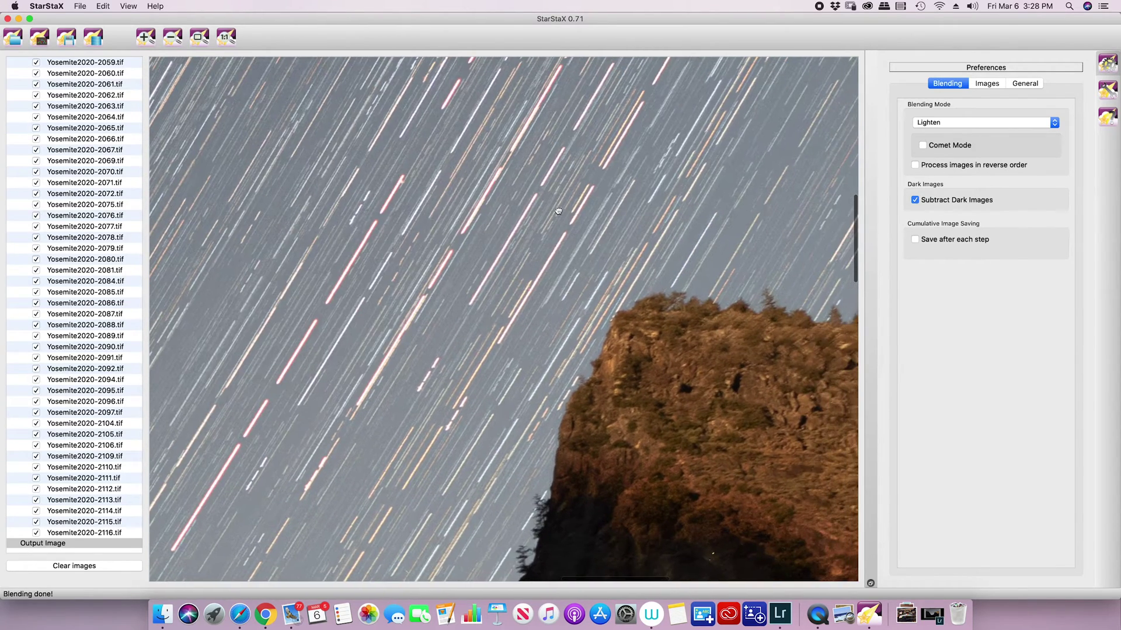
{"action": "mouse_move", "coordinate": [711, 248]}
{"action": "left_mouse_down"}
{"action": "mouse_move", "coordinate": [608, 195]}
{"action": "mouse_move", "coordinate": [428, 167]}
{"action": "mouse_move", "coordinate": [345, 172]}
{"action": "left_mouse_up"}
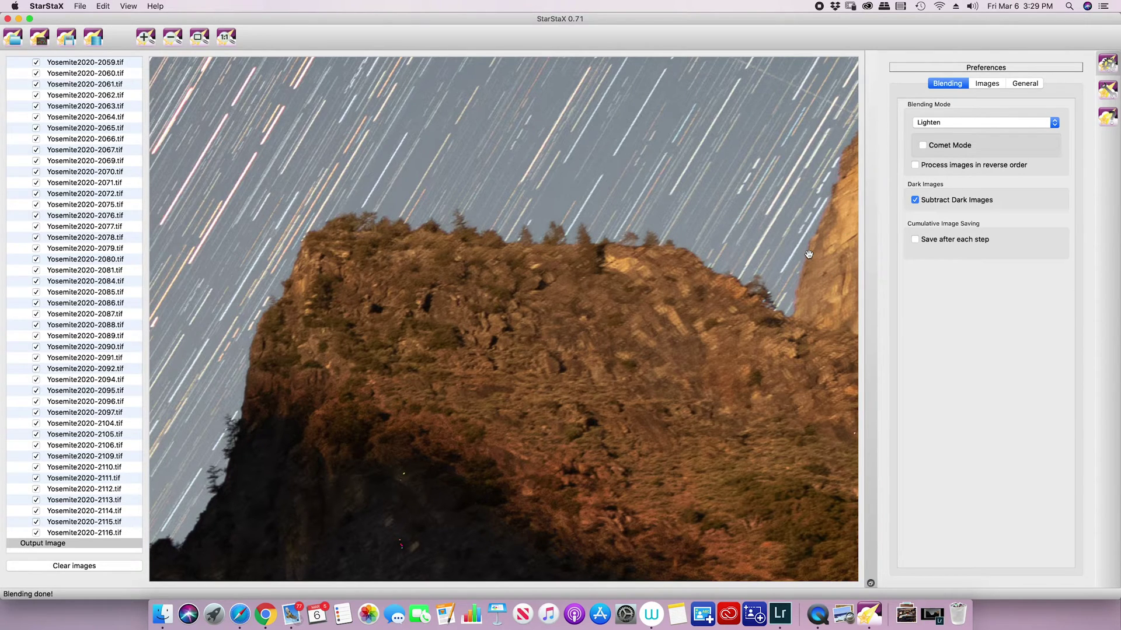
{"action": "left_click_drag", "start_coordinate": [534, 342], "coordinate": [625, 243]}
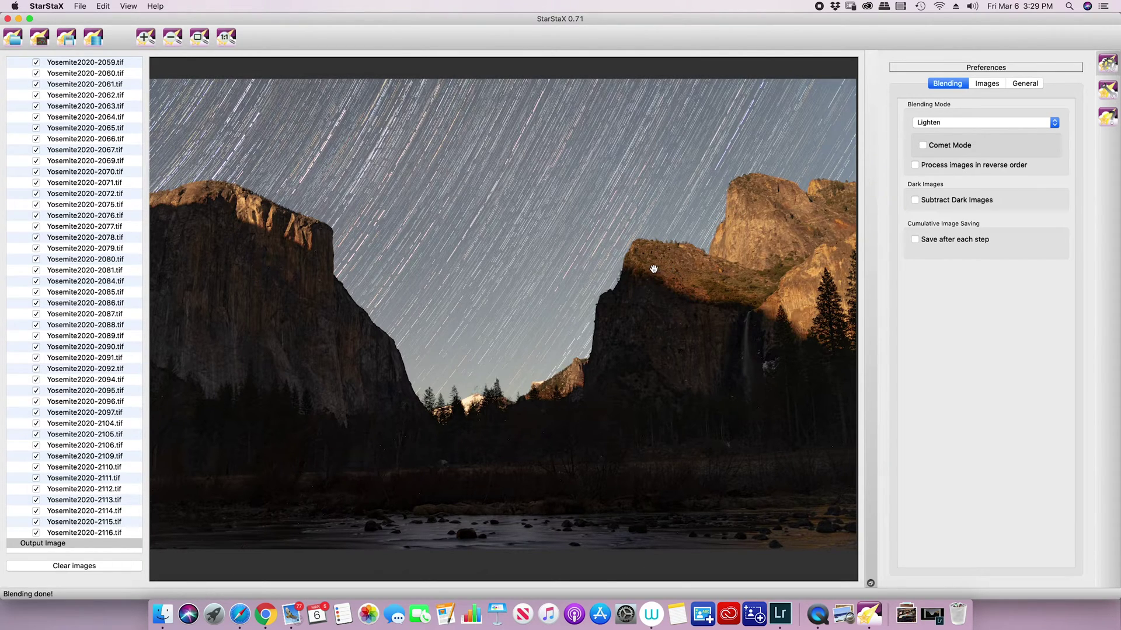
Examine the blend made without dark subtraction at 1:1 size along the tree line and in the dark foreground.
{"action": "left_click", "coordinate": [634, 281]}
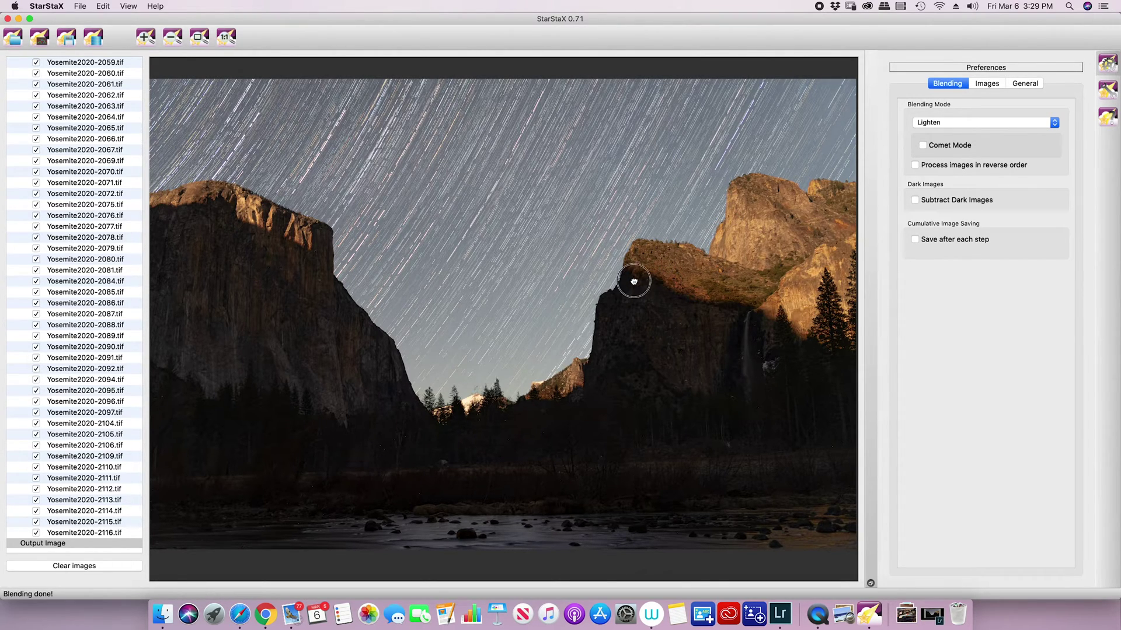
{"action": "left_click", "coordinate": [226, 37]}
{"action": "scroll", "coordinate": [759, 350], "scroll_direction": "down", "scroll_amount": 5}
{"action": "scroll", "coordinate": [759, 350], "scroll_direction": "right", "scroll_amount": 5}
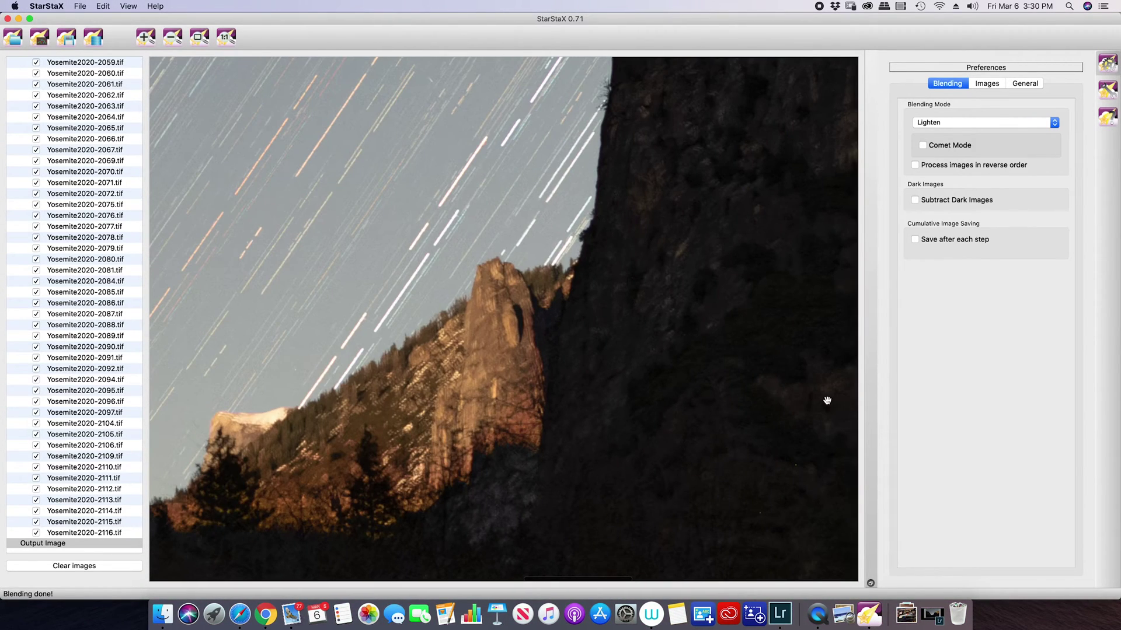
{"action": "scroll", "coordinate": [759, 350], "scroll_direction": "left", "scroll_amount": 5}
{"action": "left_click_drag", "start_coordinate": [631, 253], "coordinate": [754, 297]}
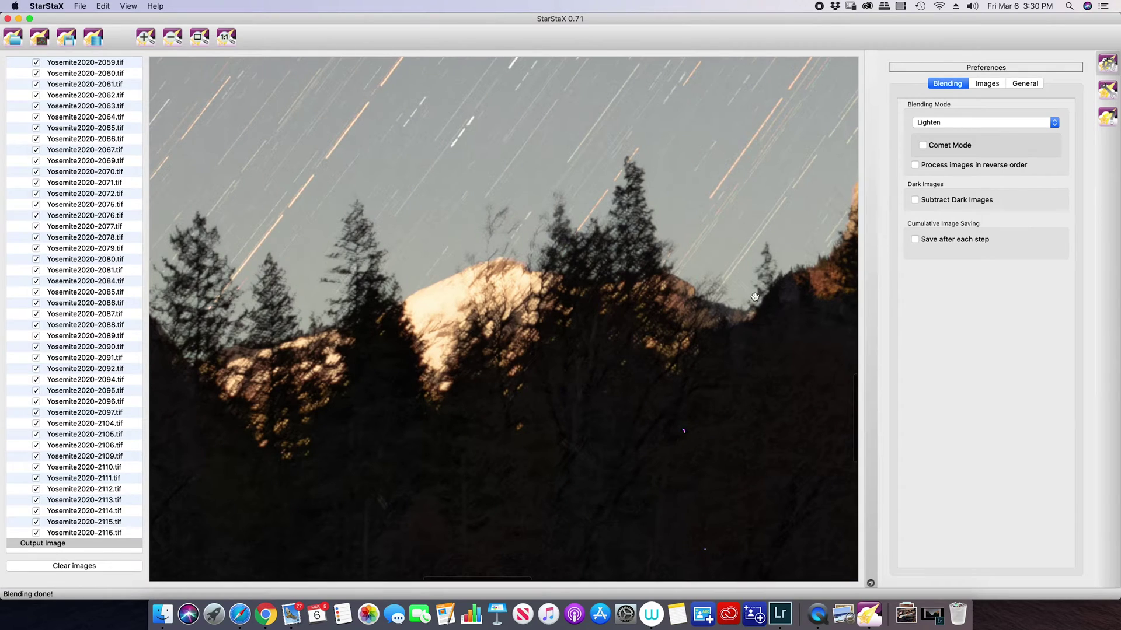
{"action": "scroll", "coordinate": [662, 193], "scroll_direction": "down", "scroll_amount": 10}
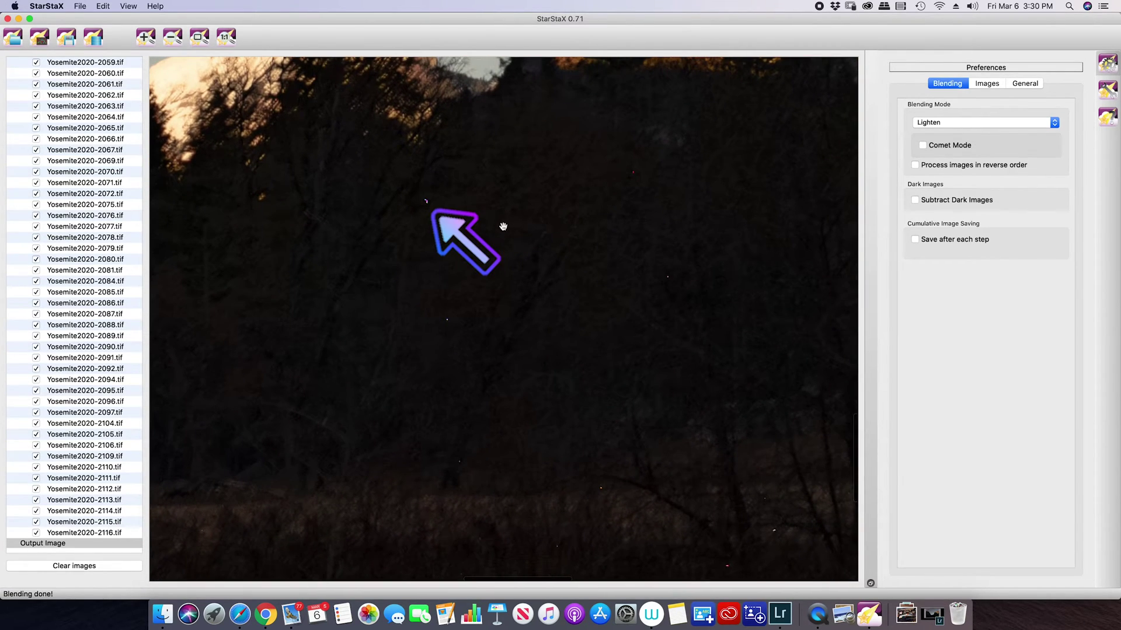
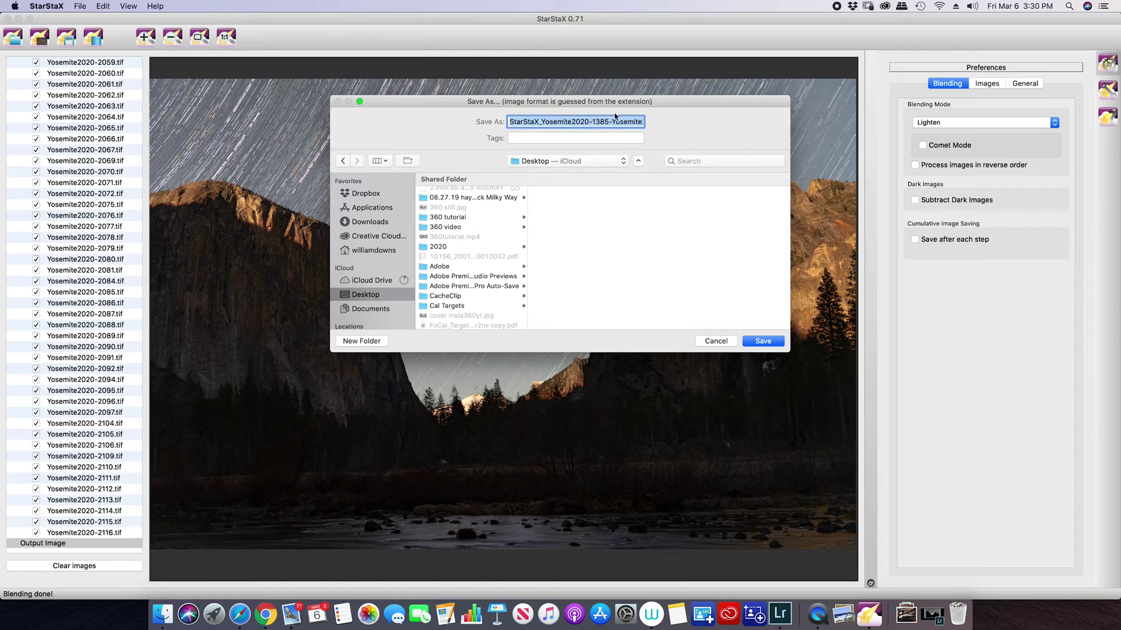
Save the blended image to the Desktop as StarStaX_Yosemite2020-1385-Yosemite2020-2116_lighten.jpg.
{"action": "left_click", "coordinate": [763, 340]}
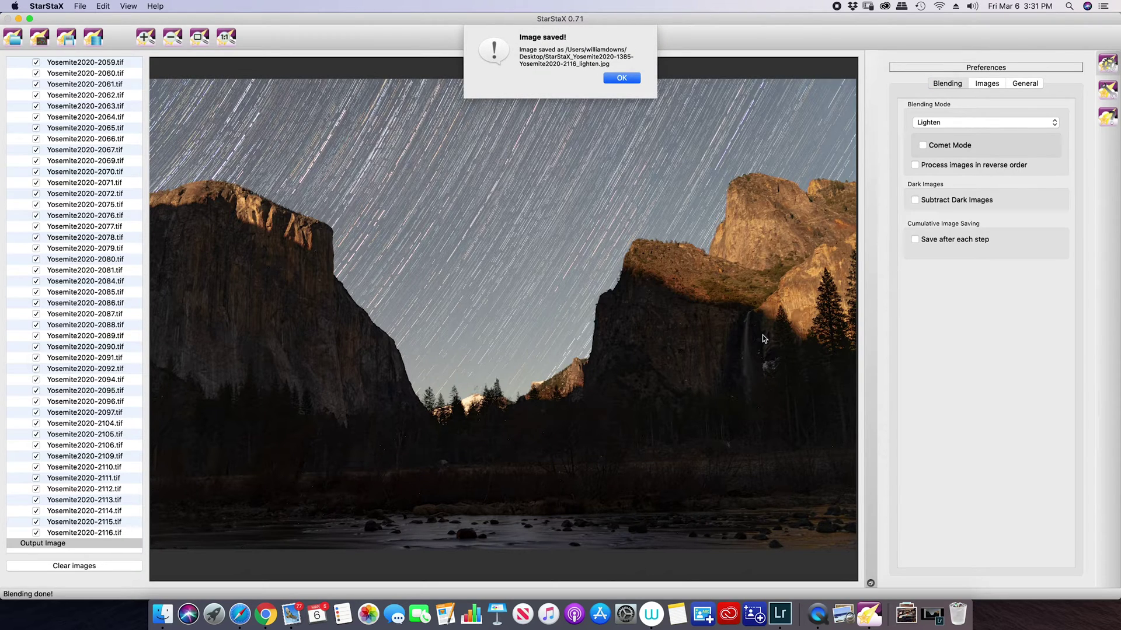
{"action": "key", "text": "Return"}
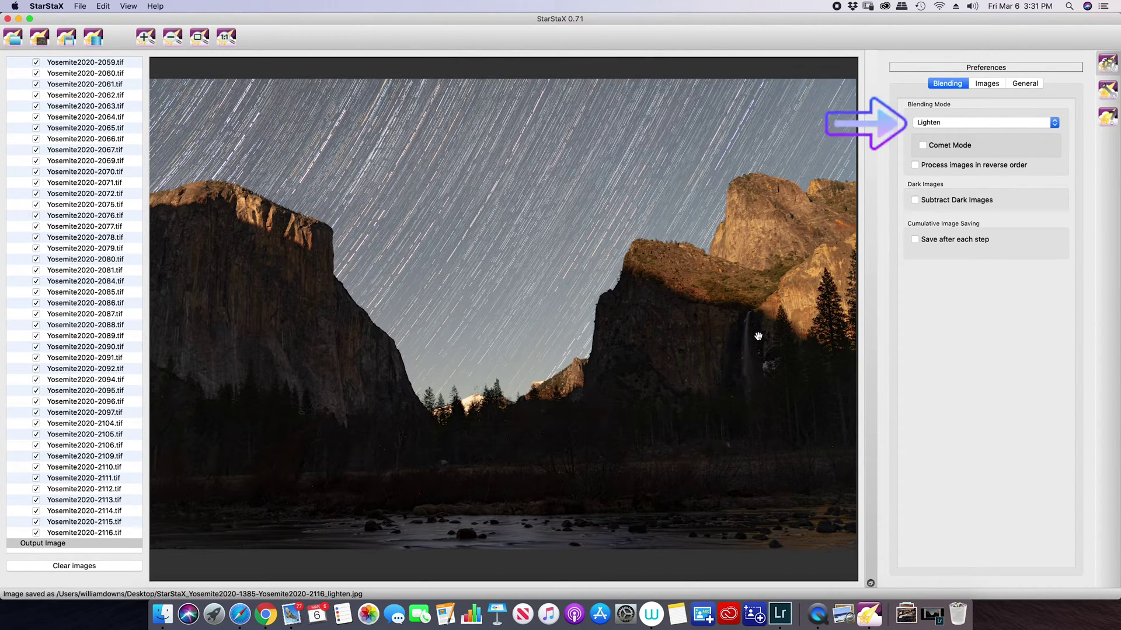
Blend the images again in Gap Filling mode with Comet Mode enabled and the trail length at its longest.
{"action": "left_click", "coordinate": [1054, 122]}
{"action": "left_click", "coordinate": [1039, 132]}
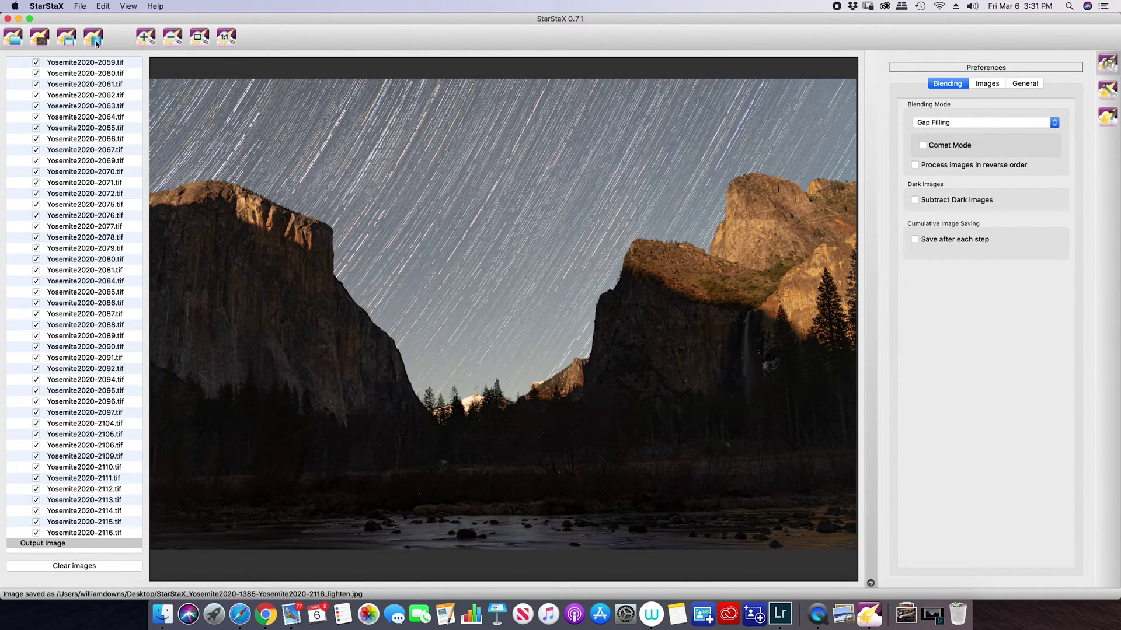
{"action": "left_click", "coordinate": [923, 145]}
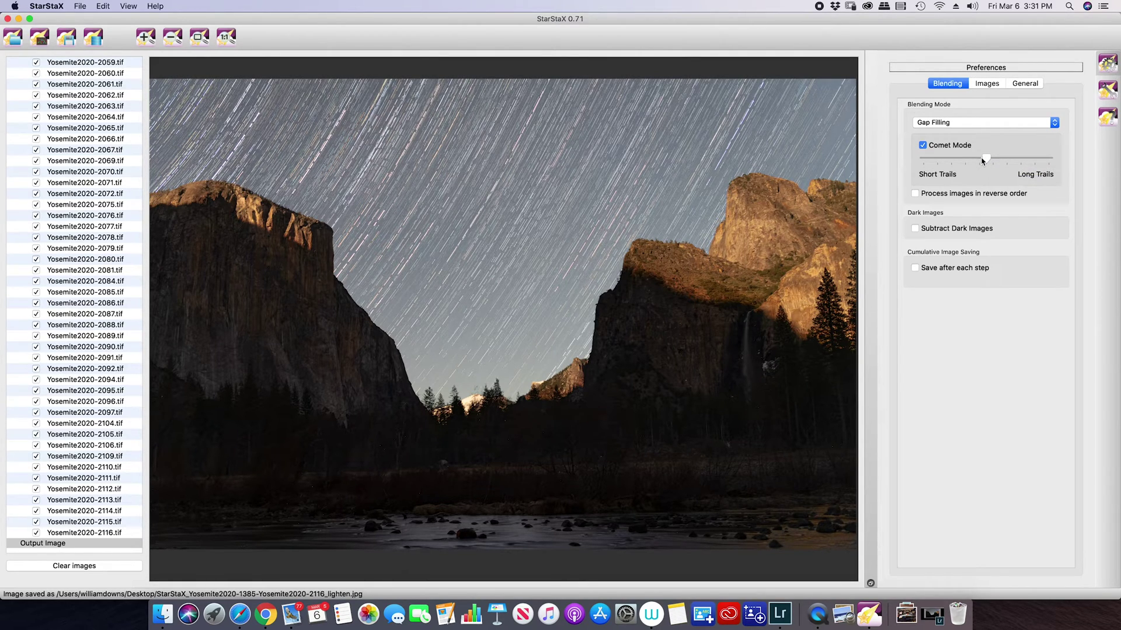
{"action": "left_click_drag", "start_coordinate": [986, 161], "coordinate": [1053, 168]}
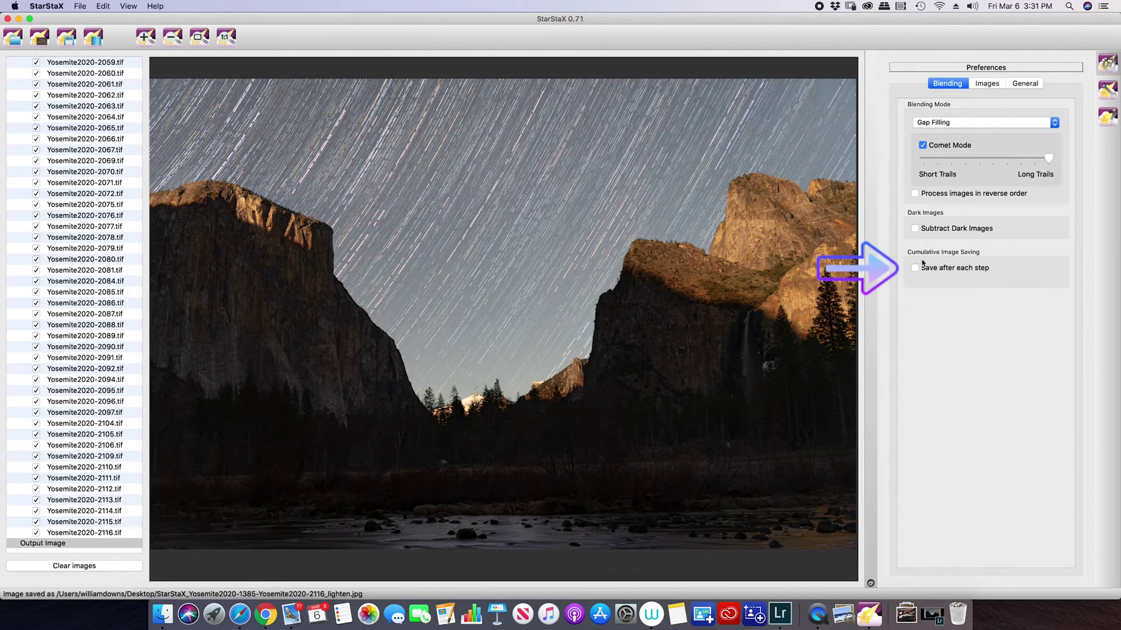
{"action": "left_click", "coordinate": [92, 38]}
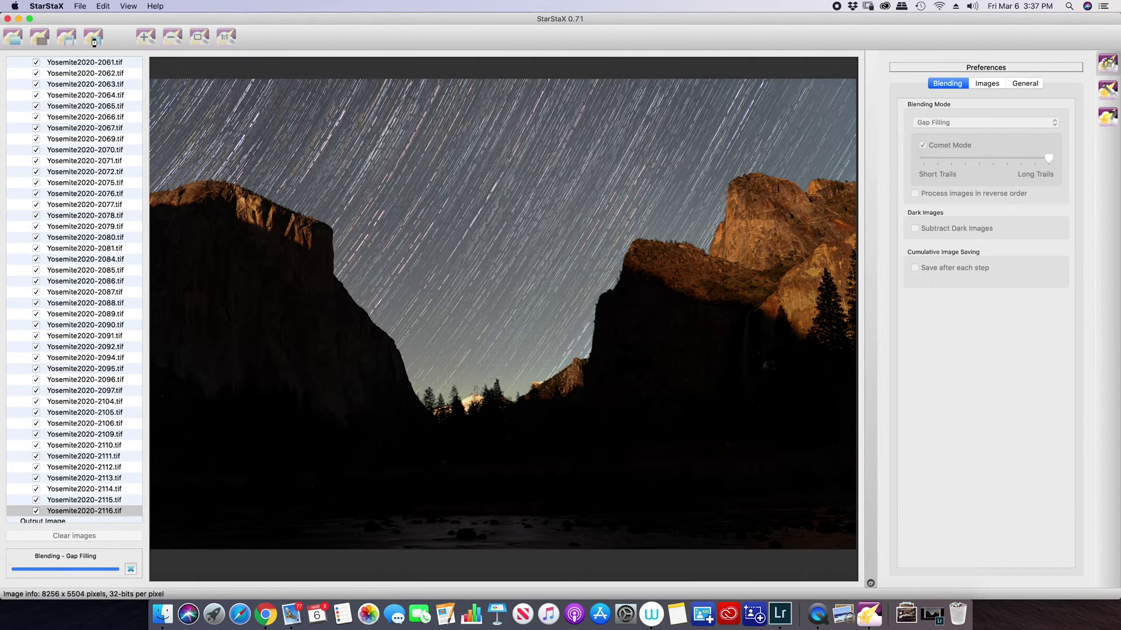
{"action": "key", "text": "Return"}
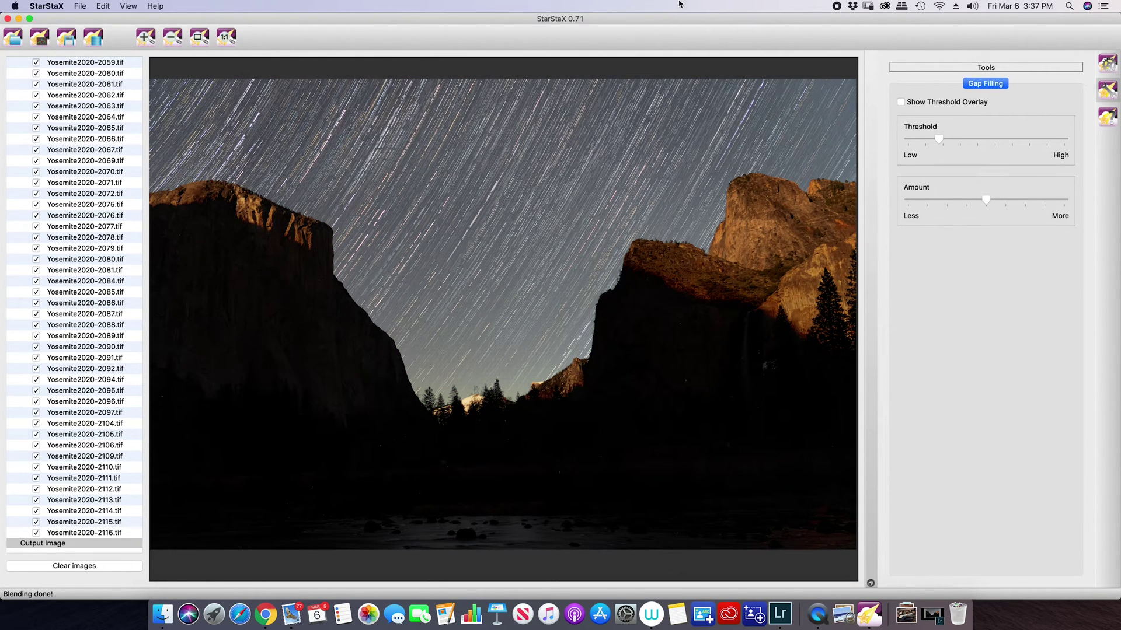
Show the threshold overlay and raise the gap filling threshold to about 70 percent of its range, limiting the overlay mostly to the star trails.
{"action": "left_click", "coordinate": [902, 104]}
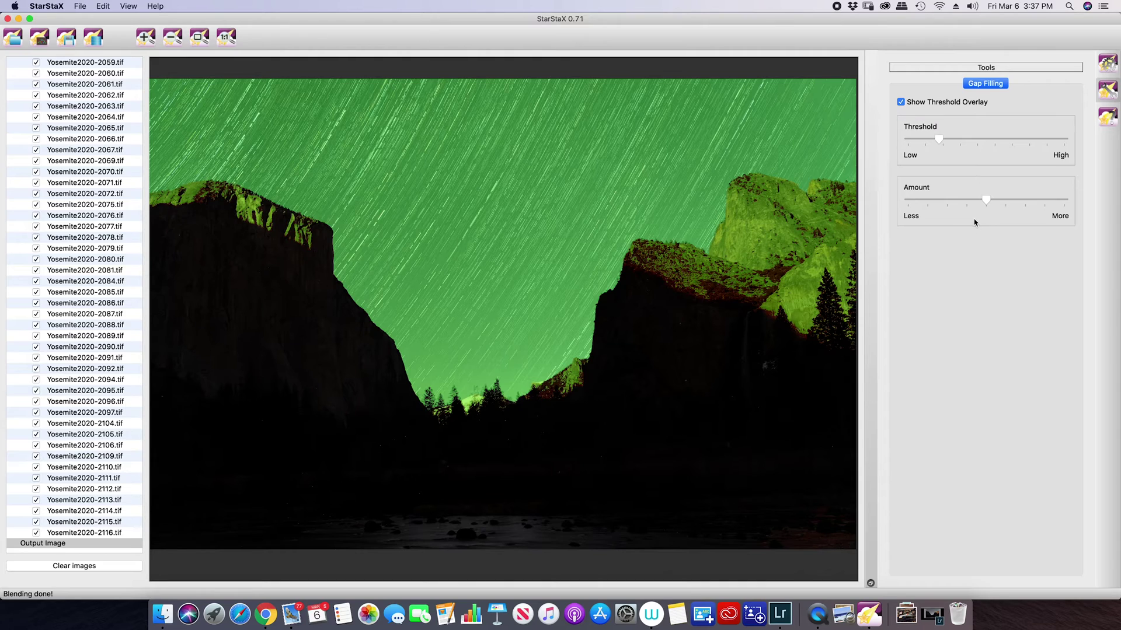
{"action": "mouse_move", "coordinate": [939, 140]}
{"action": "left_mouse_down"}
{"action": "mouse_move", "coordinate": [1040, 138]}
{"action": "mouse_move", "coordinate": [1000, 142]}
{"action": "left_mouse_up"}
{"action": "left_click", "coordinate": [1016, 143]}
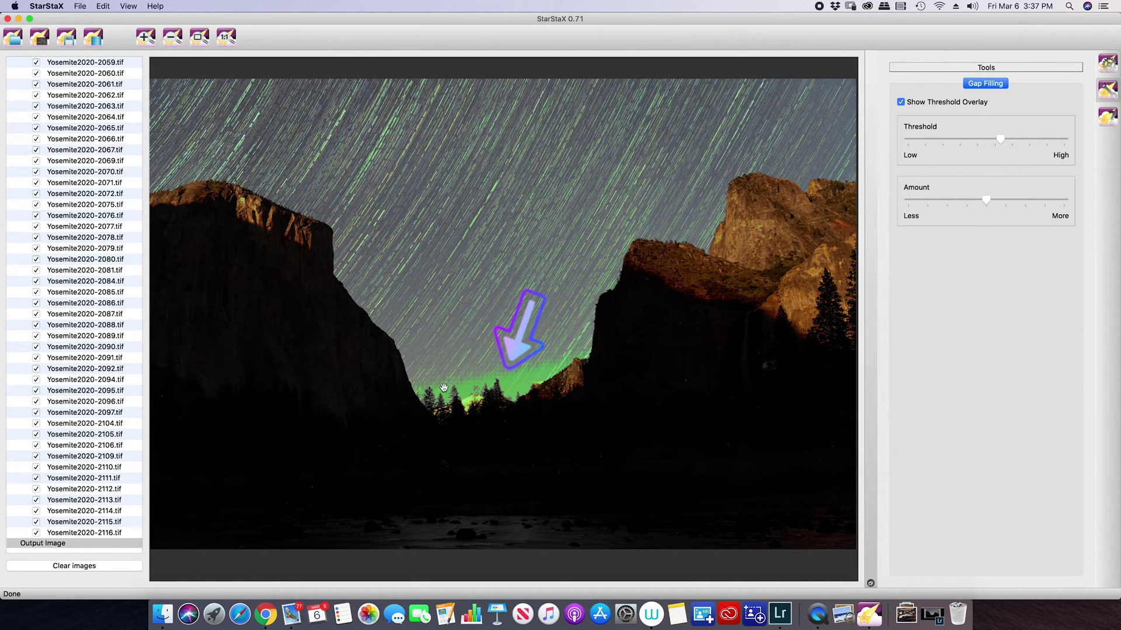
{"action": "left_click", "coordinate": [1005, 139]}
{"action": "left_click_drag", "start_coordinate": [1006, 139], "coordinate": [1017, 139]}
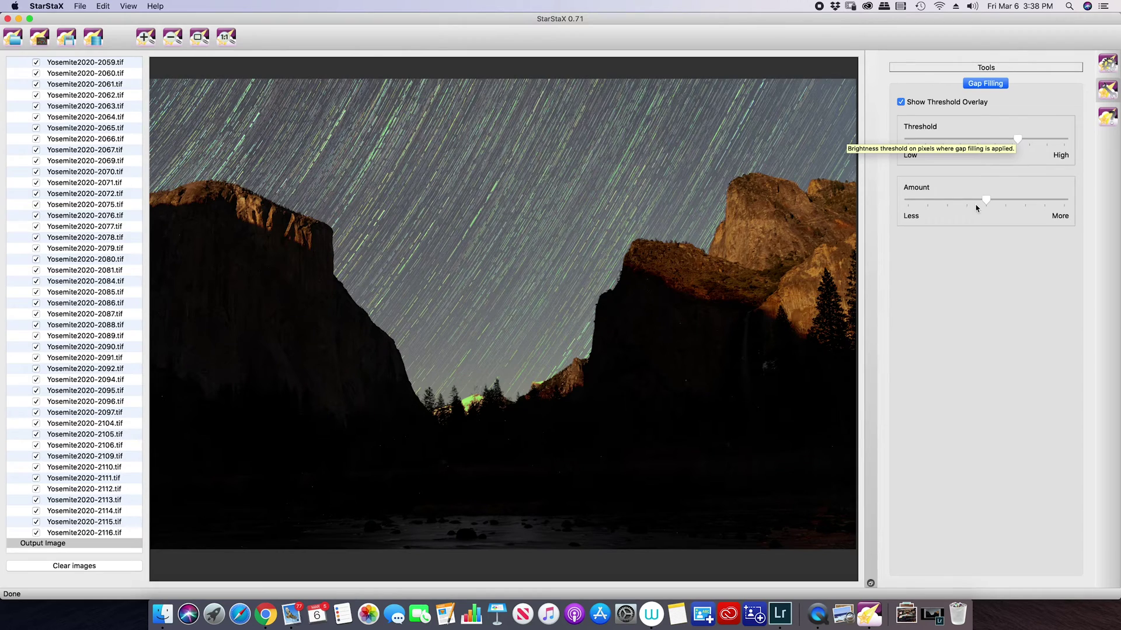
Compare the minimum and maximum gap filling amounts on the star trails close up, finishing with the amount at its minimum.
{"action": "left_click_drag", "start_coordinate": [978, 200], "coordinate": [948, 199]}
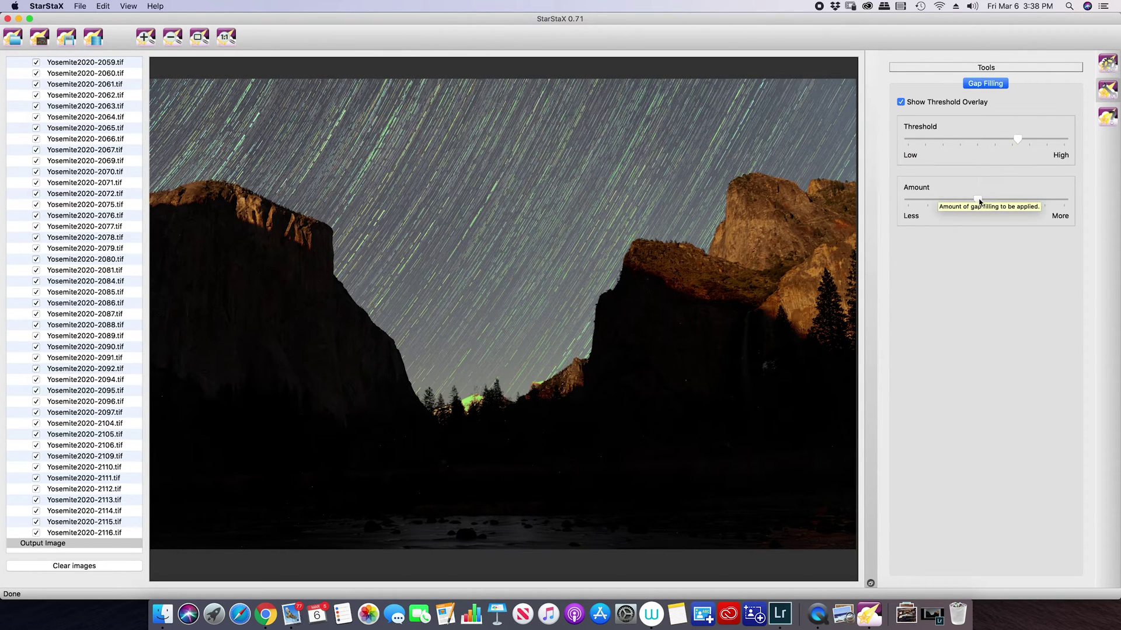
{"action": "left_click_drag", "start_coordinate": [979, 202], "coordinate": [914, 200]}
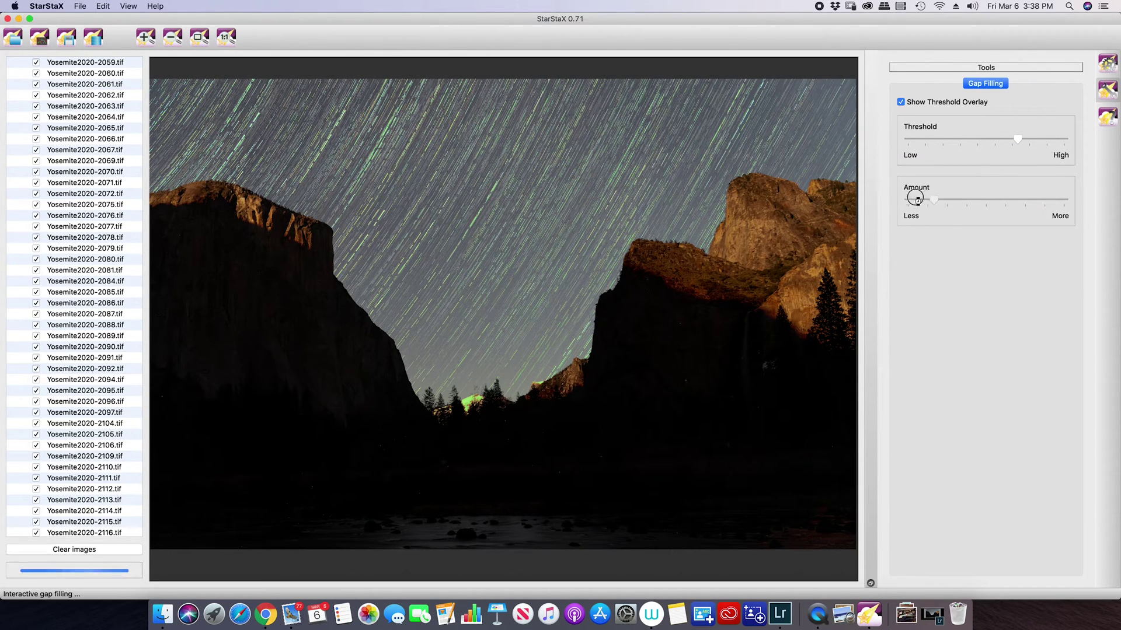
{"action": "left_click", "coordinate": [145, 38]}
{"action": "left_click", "coordinate": [146, 38]}
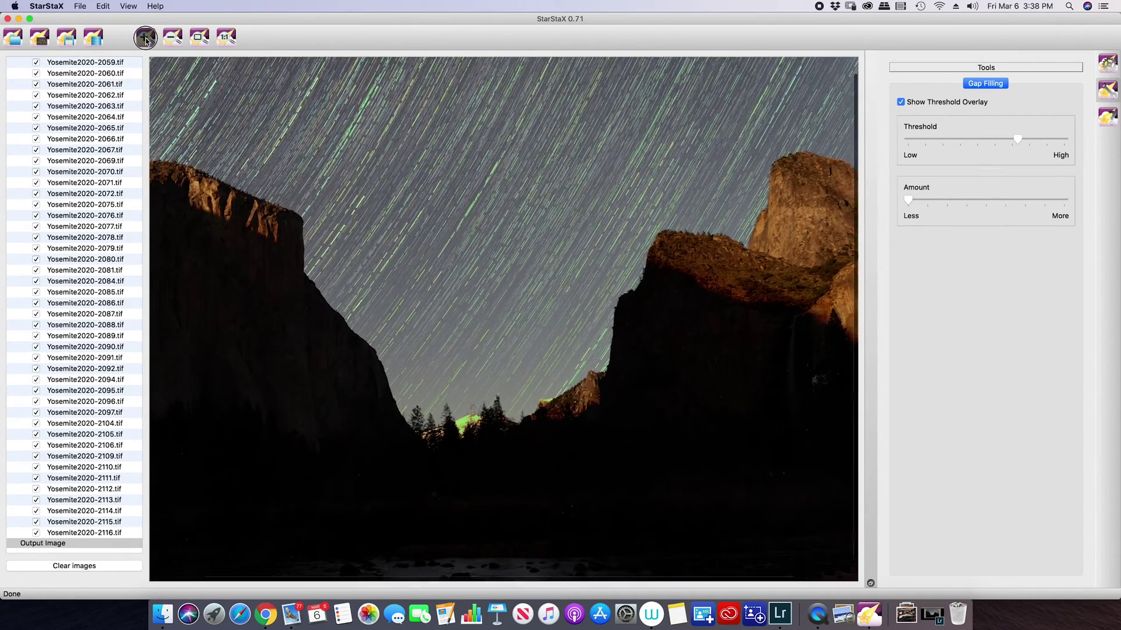
{"action": "left_click", "coordinate": [146, 37]}
{"action": "left_click_drag", "start_coordinate": [628, 263], "coordinate": [593, 438]}
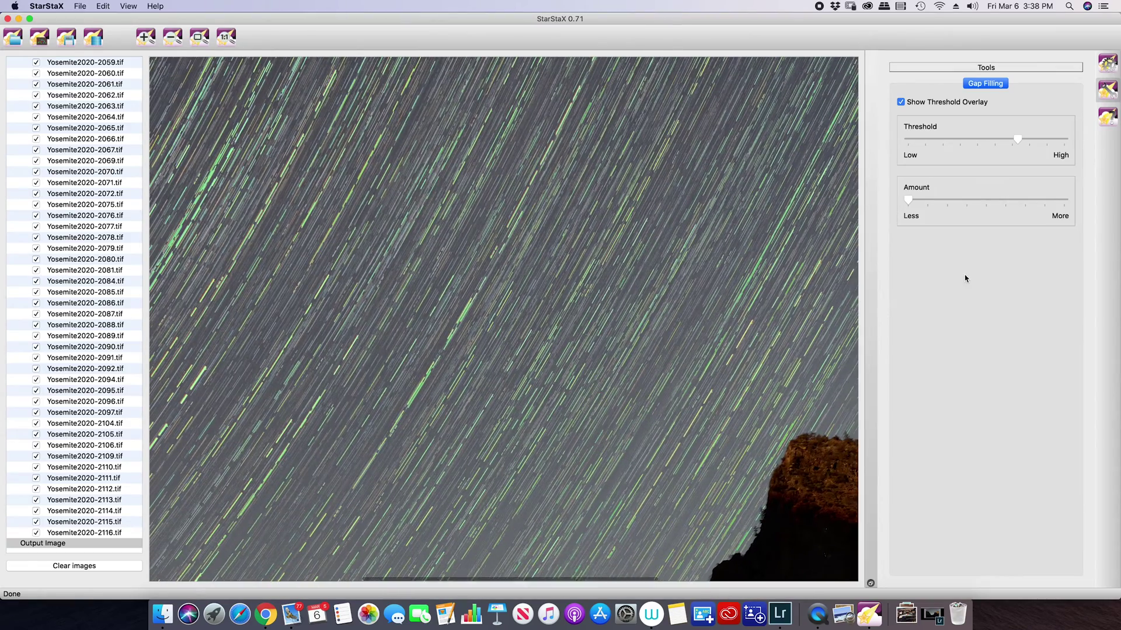
{"action": "left_click", "coordinate": [146, 38]}
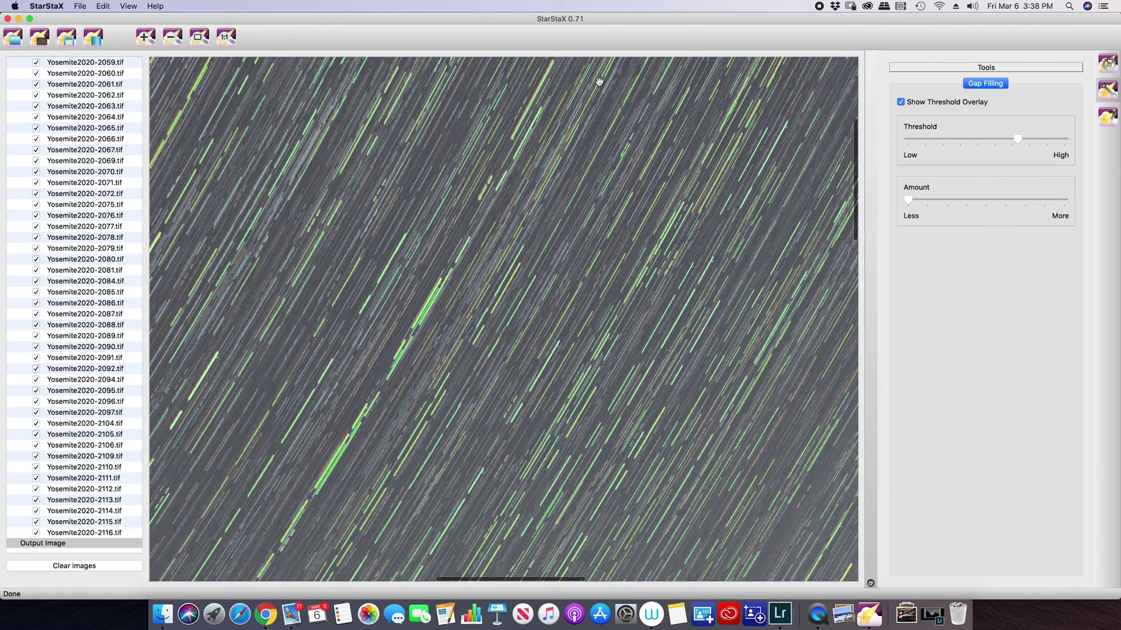
{"action": "left_click_drag", "start_coordinate": [911, 204], "coordinate": [1092, 211]}
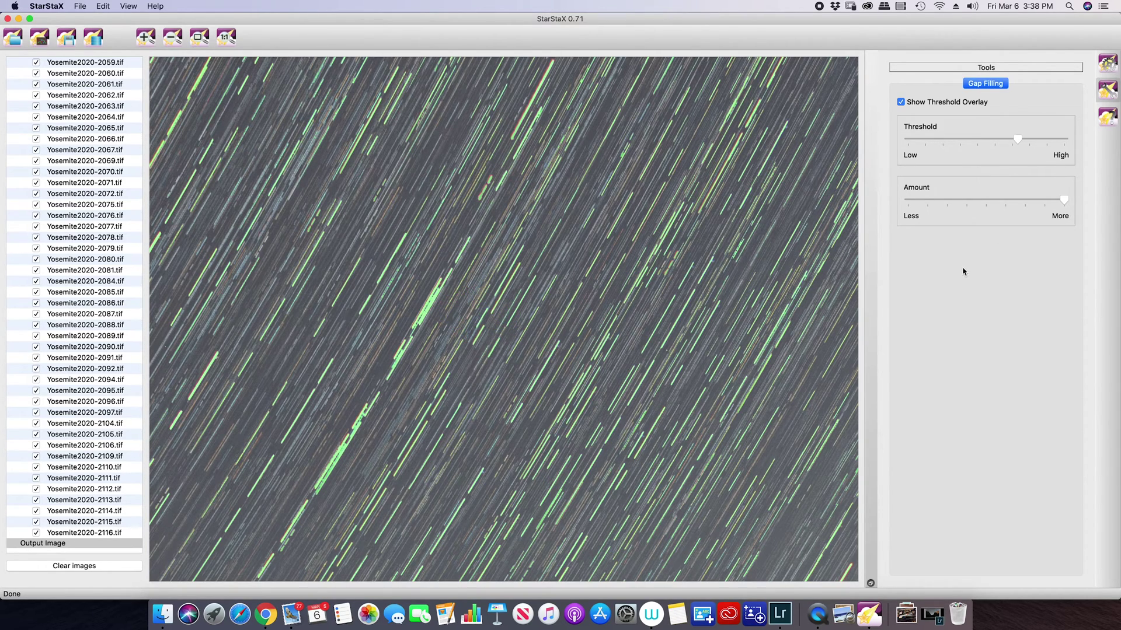
{"action": "left_click_drag", "start_coordinate": [1065, 200], "coordinate": [908, 200]}
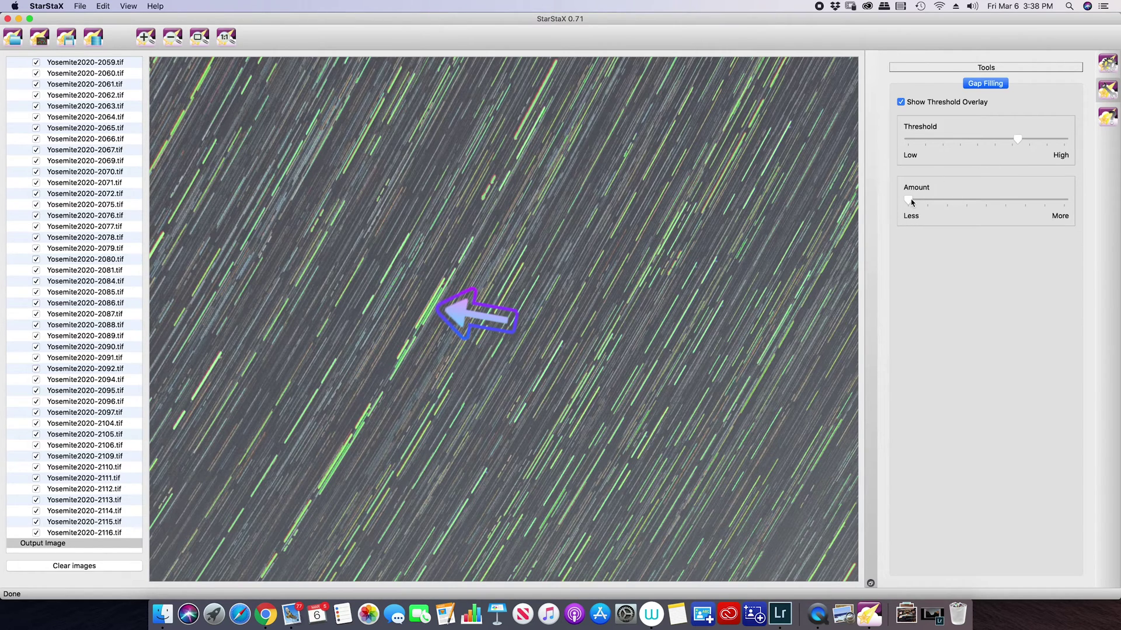
Try the maximum gap filling amount, finishing with the amount at about 60 percent of its range.
{"action": "left_click_drag", "start_coordinate": [912, 201], "coordinate": [1119, 199]}
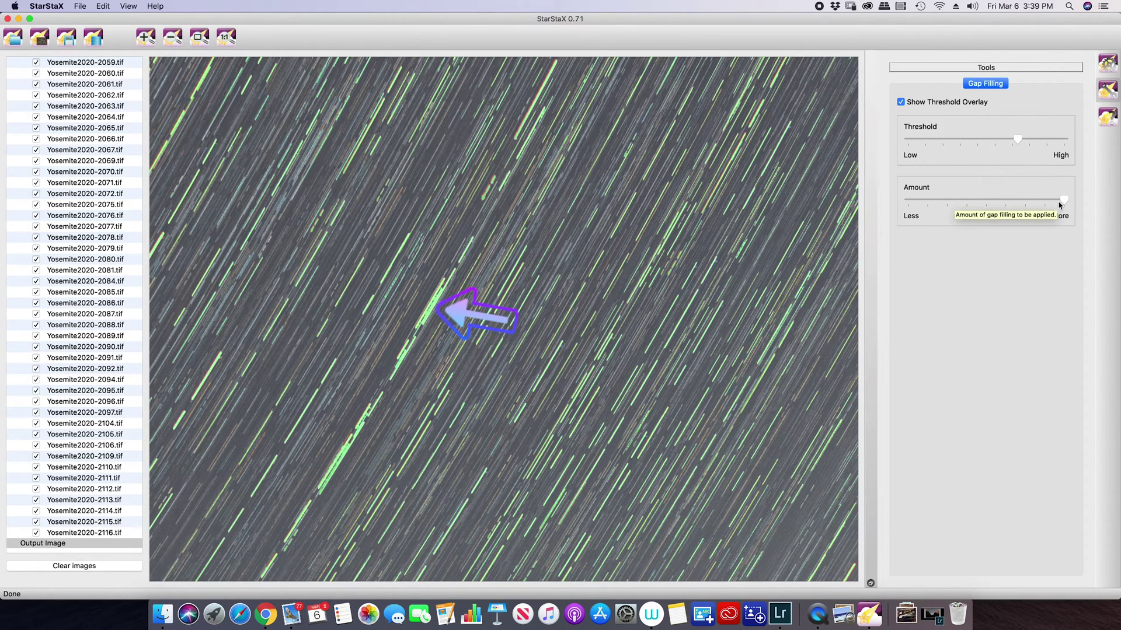
{"action": "left_click", "coordinate": [1000, 201]}
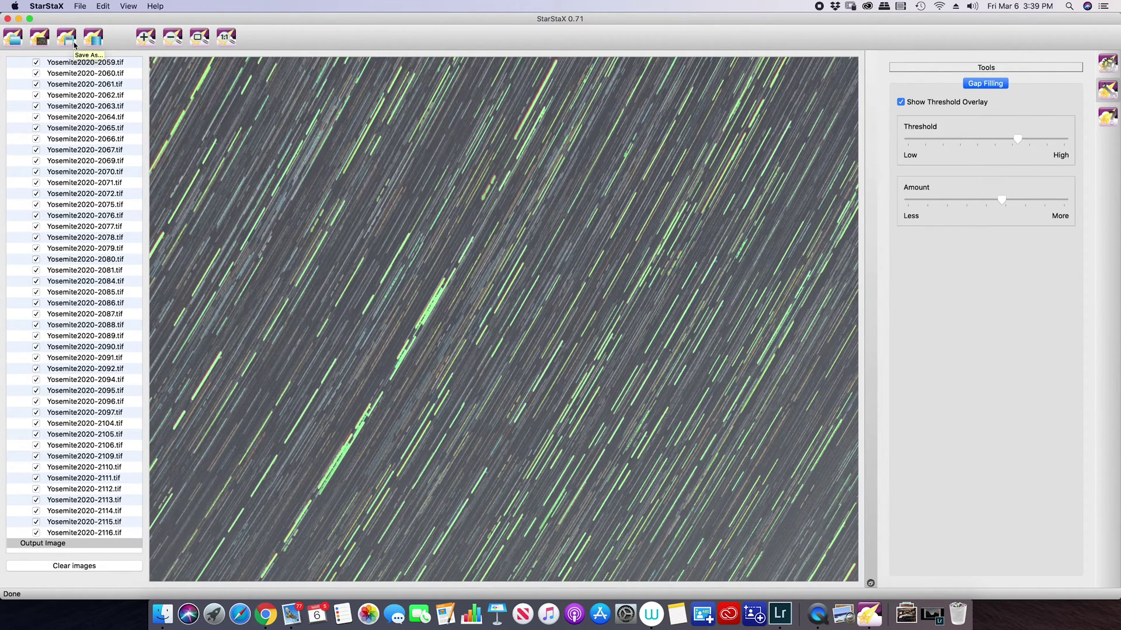
Save the gap-filled image to the Desktop as gapfill.jpg.
{"action": "left_click", "coordinate": [199, 36]}
{"action": "left_click", "coordinate": [70, 44]}
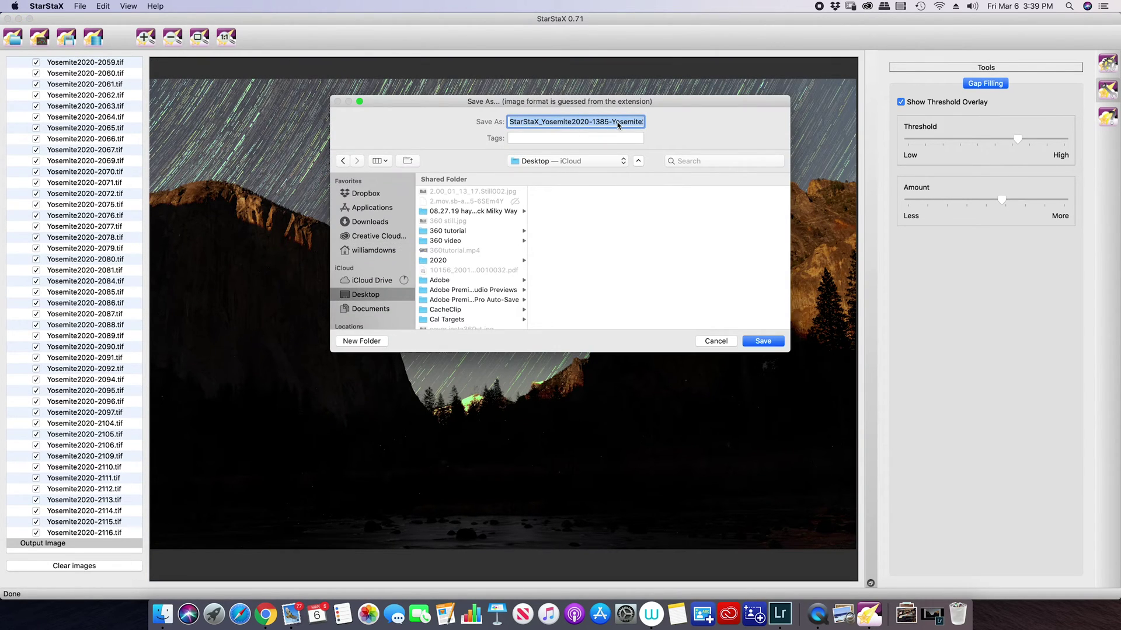
{"action": "type", "text": "gsp"}
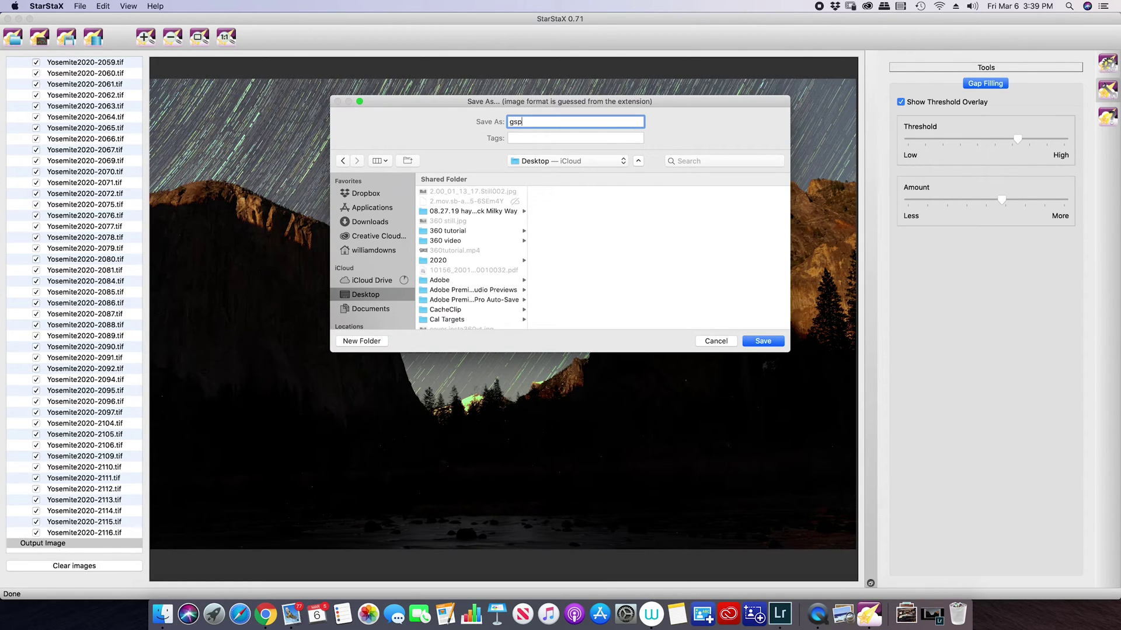
{"action": "type", "text": "fi"}
{"action": "key", "text": "BackSpace"}
{"action": "key", "text": "BackSpace"}
{"action": "key", "text": "BackSpace"}
{"action": "key", "text": "BackSpace"}
{"action": "key", "text": "BackSpace"}
{"action": "key", "text": "BackSpace"}
{"action": "key", "text": "BackSpace"}
{"action": "type", "text": "gapfill"}
{"action": "key", "text": "Return"}
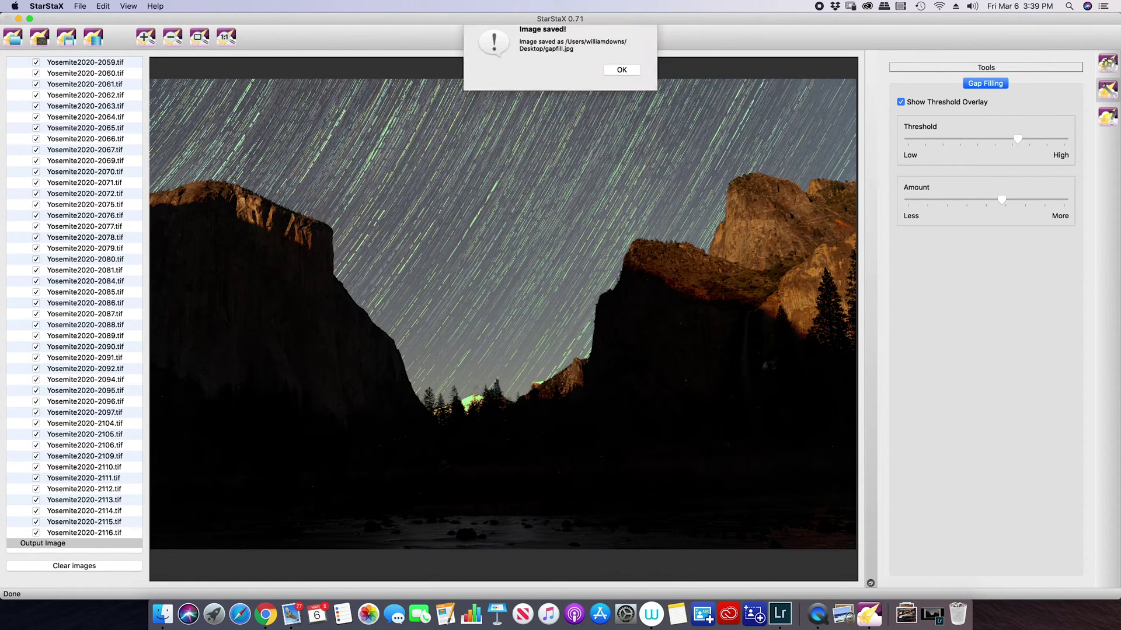
{"action": "key", "text": "Return"}
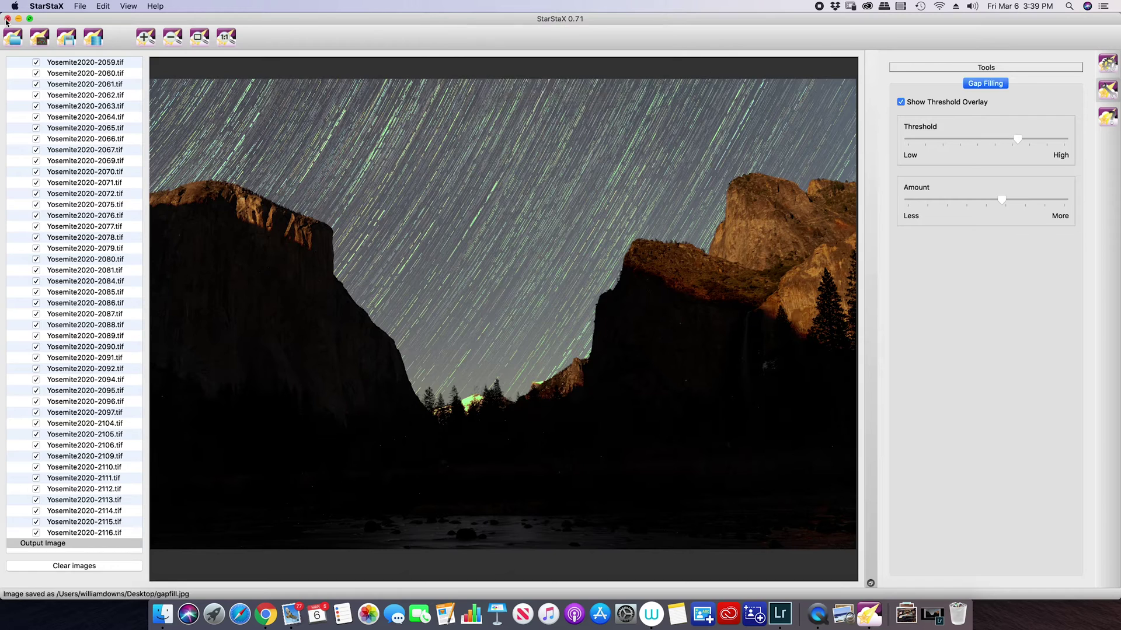
Close the StarStaX window and place gapfill.jpg and the existing gap_filling image side by side in an empty area of the desktop.
{"action": "left_click", "coordinate": [7, 19]}
{"action": "left_click_drag", "start_coordinate": [739, 422], "coordinate": [197, 412]}
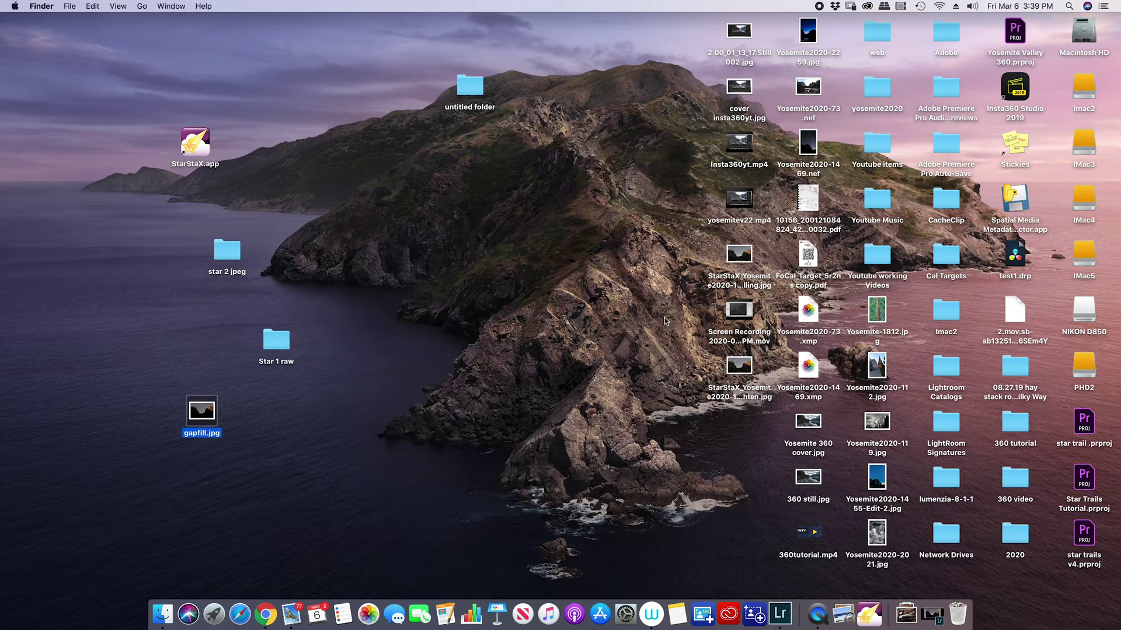
{"action": "left_click_drag", "start_coordinate": [747, 264], "coordinate": [270, 414]}
Open the existing gap_filling image and gapfill.jpg in Preview and arrange their windows so they overlap at the same height.
{"action": "double_click", "coordinate": [269, 411]}
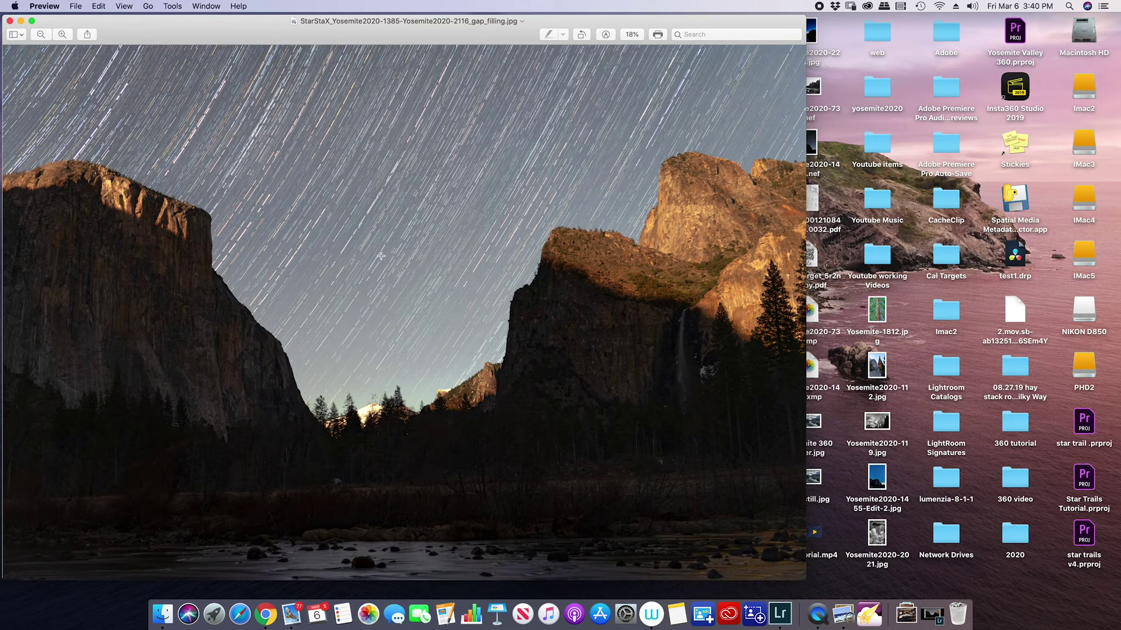
{"action": "left_click_drag", "start_coordinate": [427, 34], "coordinate": [821, 36]}
{"action": "left_click", "coordinate": [202, 409]}
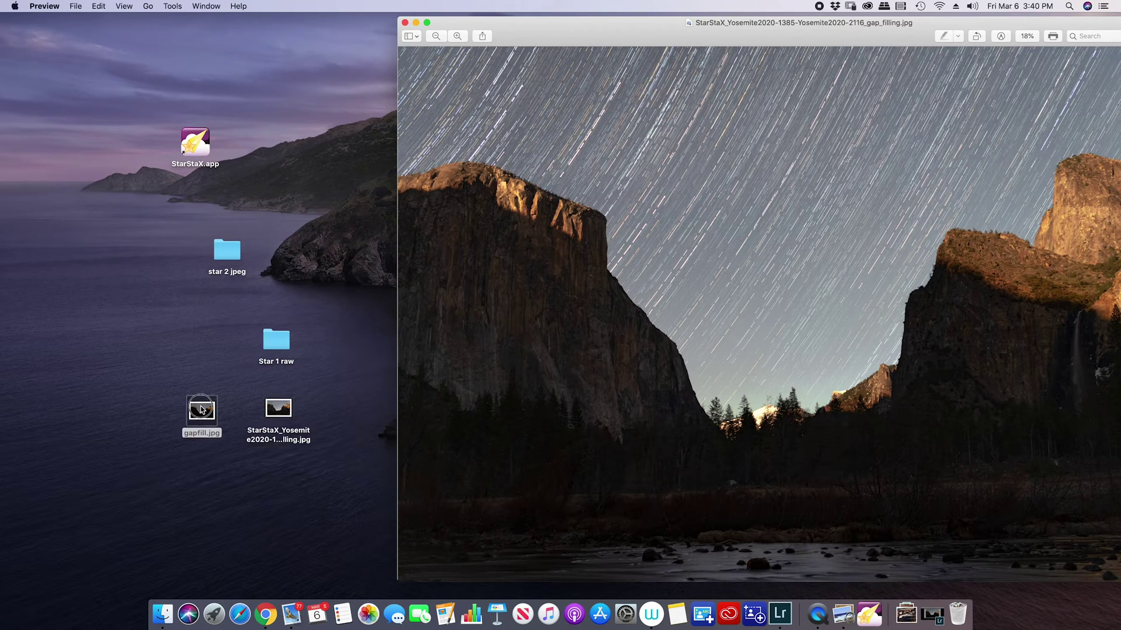
{"action": "key", "text": "cmd+o"}
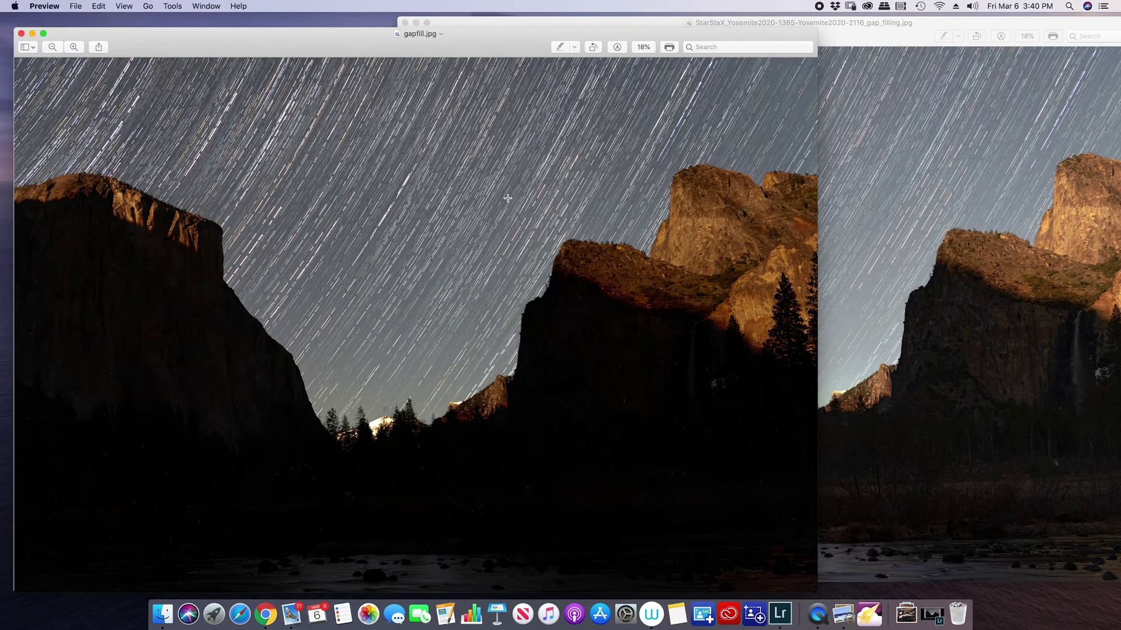
{"action": "left_click_drag", "start_coordinate": [881, 29], "coordinate": [775, 40]}
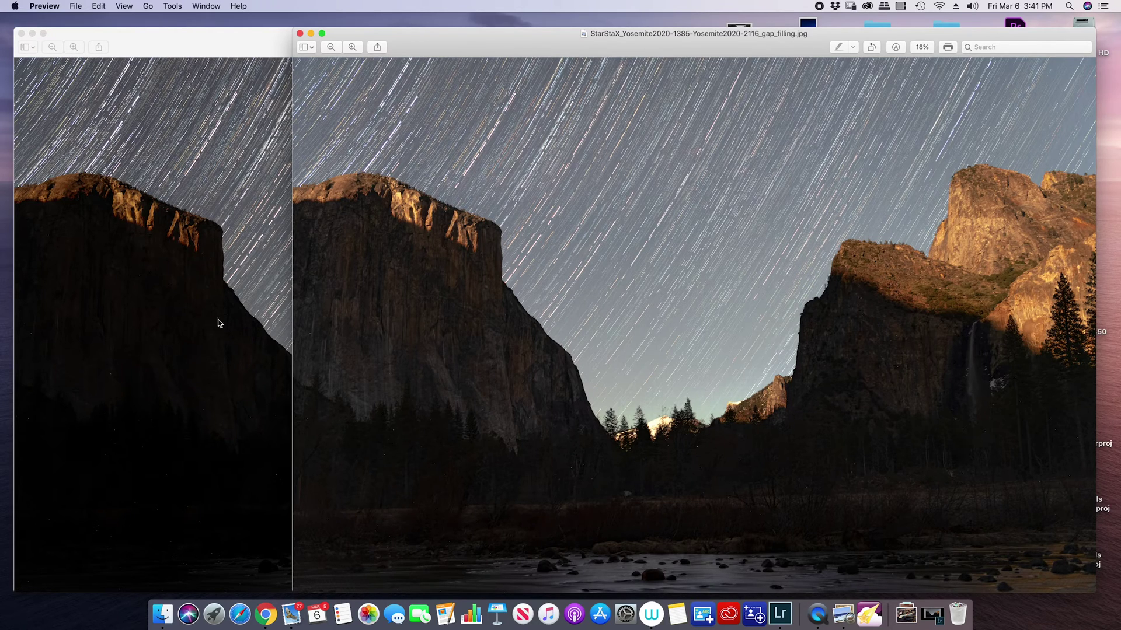
Compare the foreground and star trails by alternately bringing gapfill.jpg and the gap_filling image to the front.
{"action": "left_click", "coordinate": [244, 260]}
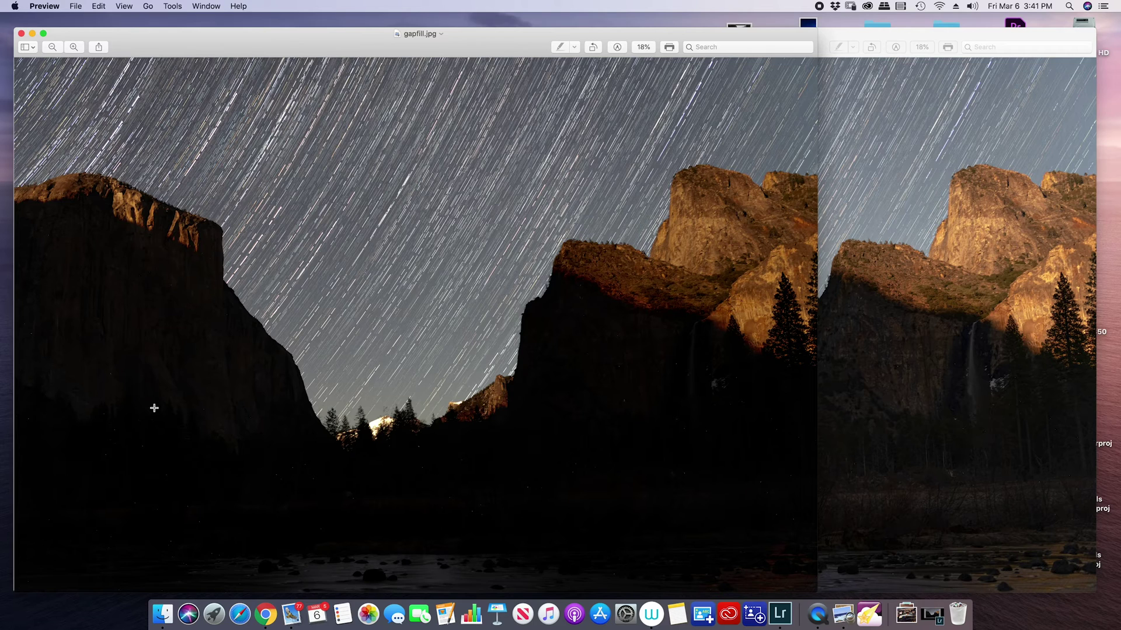
{"action": "left_click", "coordinate": [958, 288]}
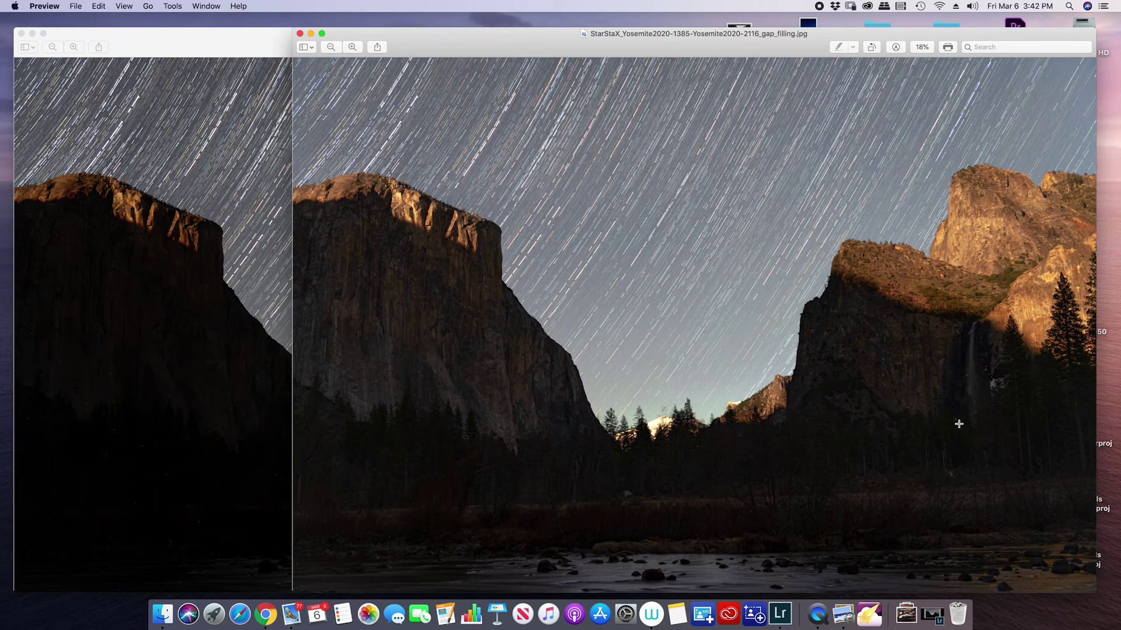
{"action": "key", "text": "super+grave"}
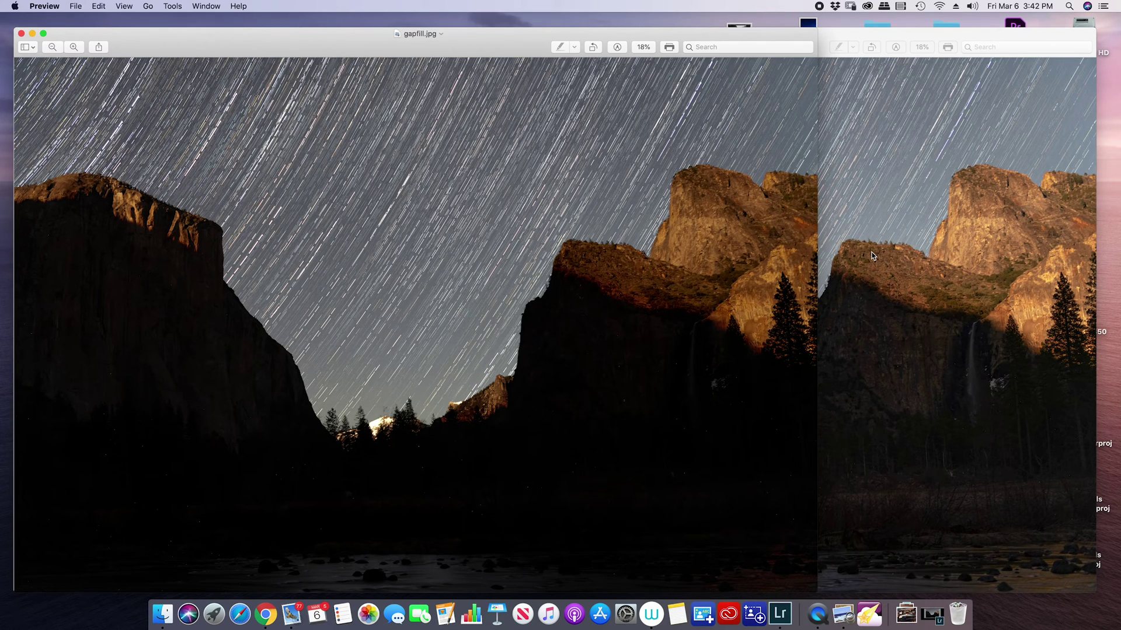